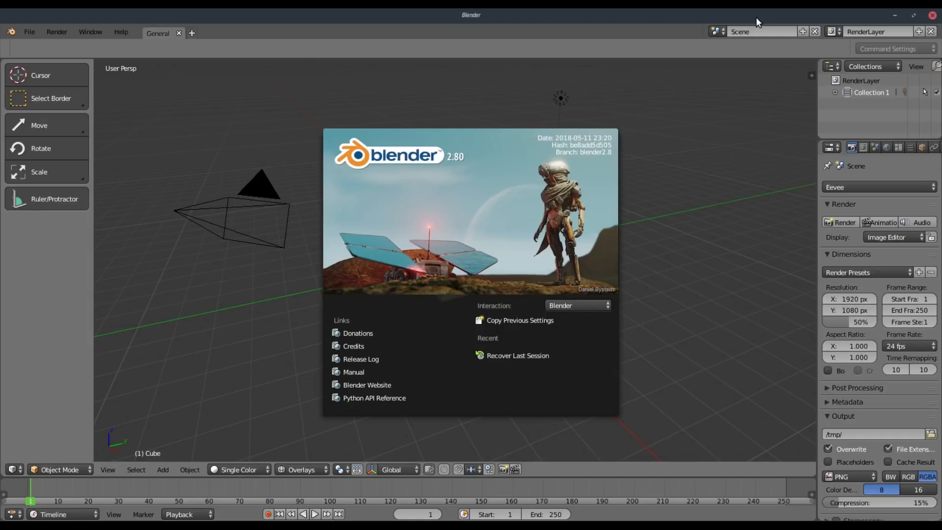
# Step: Dismiss the splash screen and look around the default cube scene
pyautogui.click(611, 226)
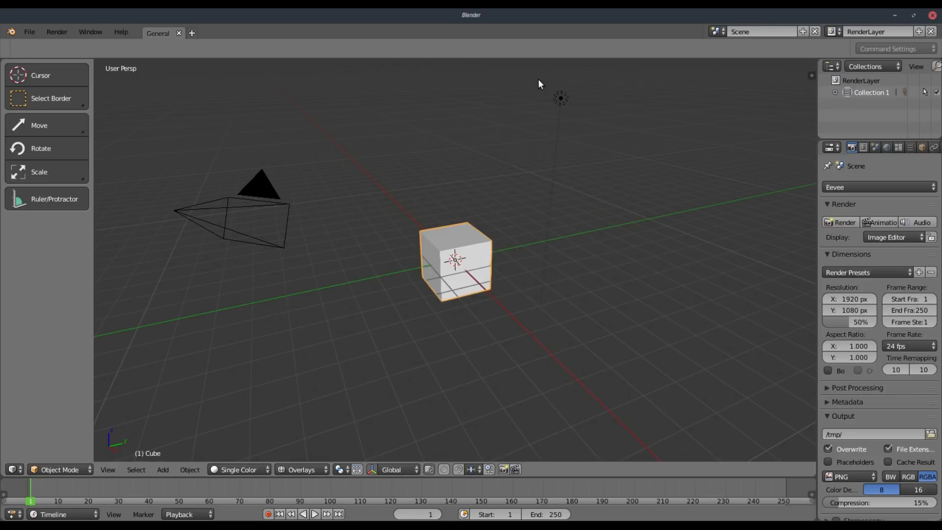
pyautogui.scroll(-4, 616, 227)
pyautogui.scroll(-3, 467, 234)
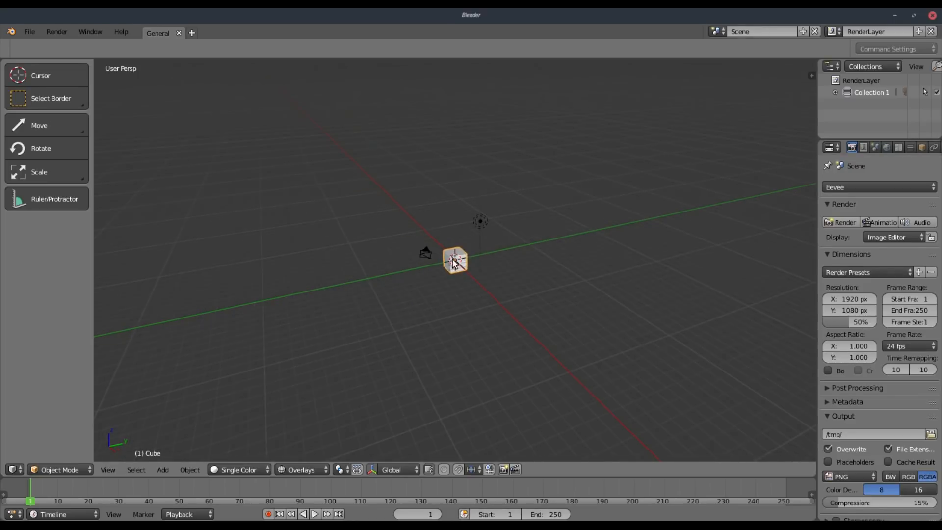
pyautogui.moveTo(354, 269); pyautogui.dragTo(513, 291, button='middle')
pyautogui.scroll(2, 530, 295)
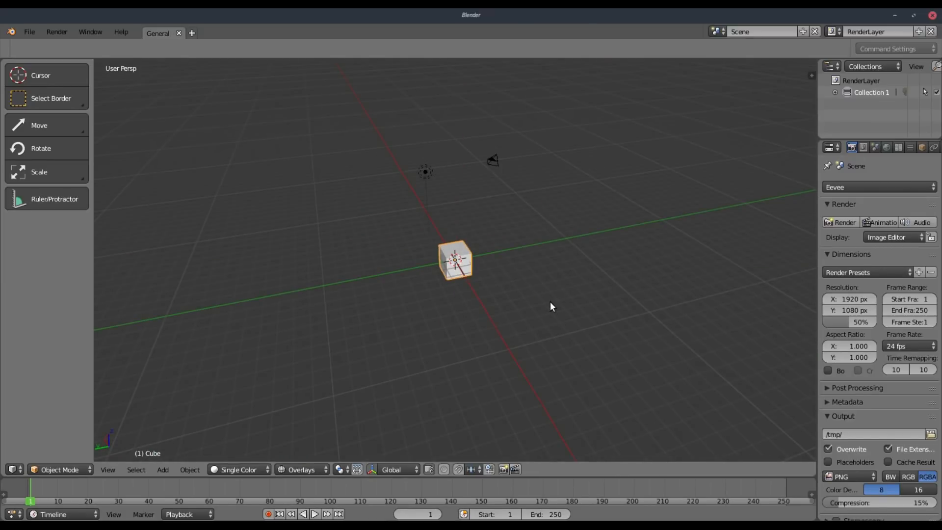
pyautogui.scroll(6, 453, 295)
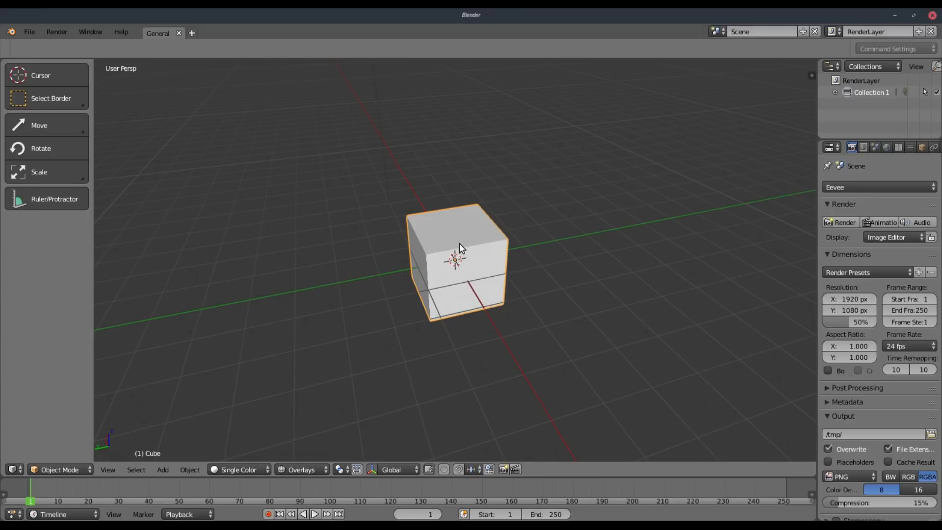
pyautogui.press('g')
pyautogui.press('Escape')
pyautogui.moveTo(695, 287); pyautogui.dragTo(511, 293, button='middle')
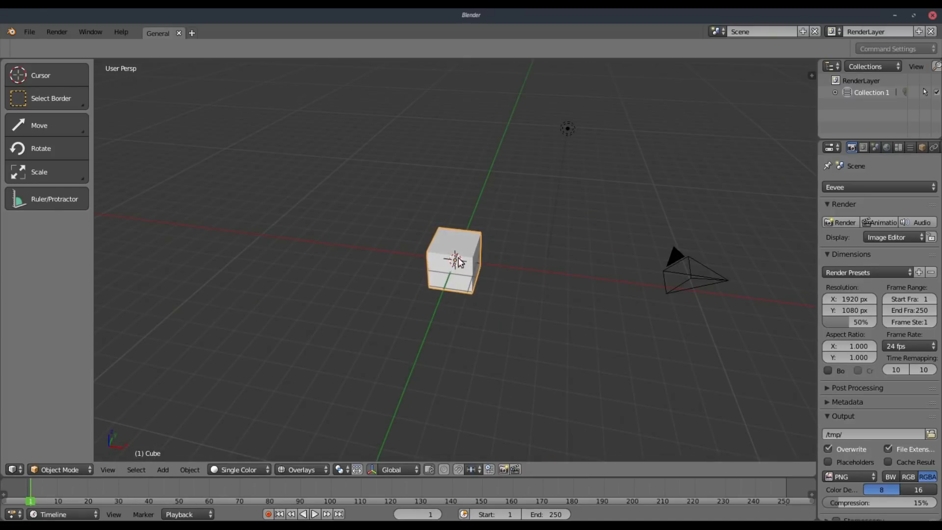
pyautogui.scroll(3, 483, 284)
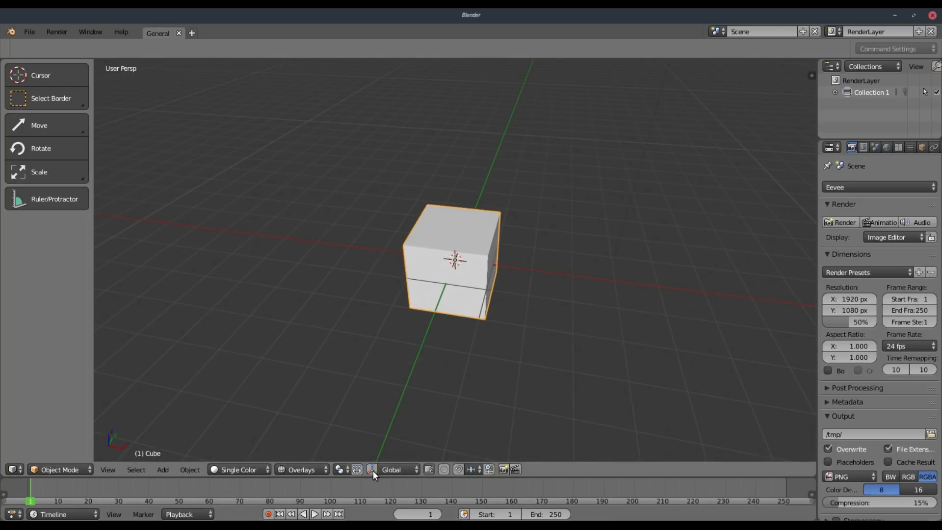
pyautogui.press('g')
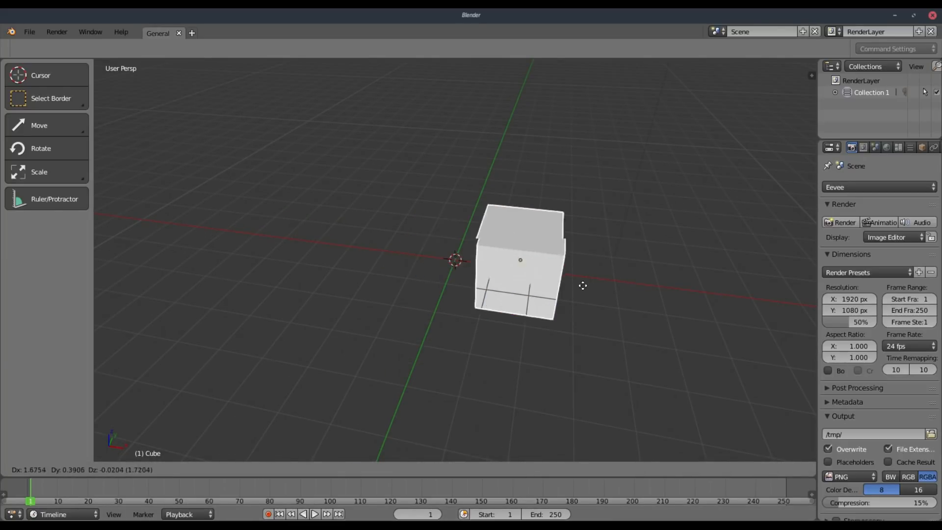
pyautogui.press('Escape')
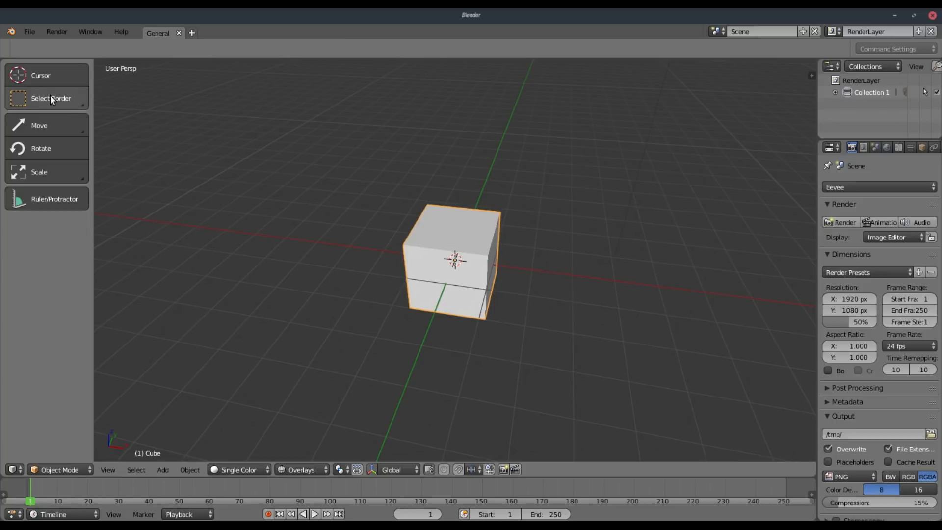
# Step: Display the Move and Rotate gizmos on the cube one after the other
pyautogui.click(61, 127)
pyautogui.moveTo(555, 290); pyautogui.dragTo(271, 217, button='middle')
pyautogui.click(53, 147)
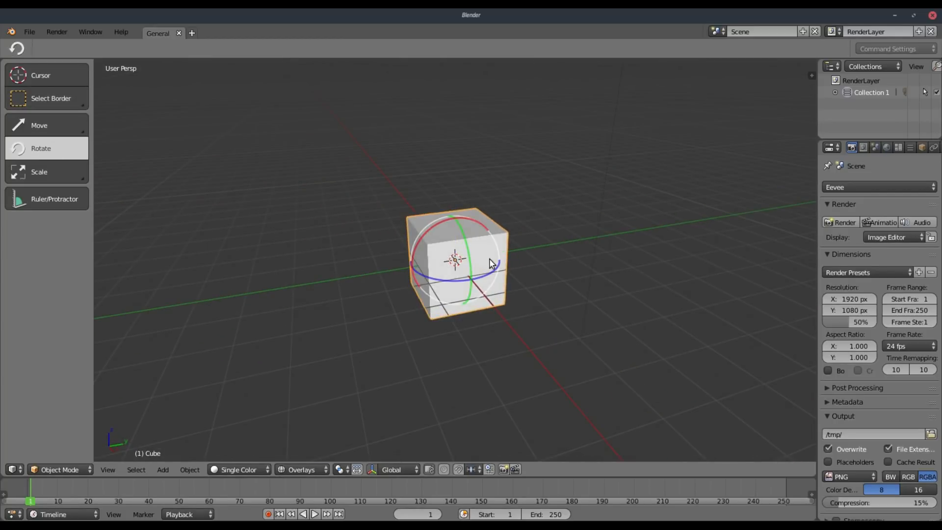
# Step: Stretch the cube along its Y, X and Z axes with the Scale tool
pyautogui.click(40, 175)
pyautogui.moveTo(494, 250); pyautogui.dragTo(574, 245)
pyautogui.hotkey('ctrl', 'z')
pyautogui.moveTo(496, 253); pyautogui.dragTo(562, 242)
pyautogui.press('s')
pyautogui.moveTo(505, 301); pyautogui.dragTo(513, 313)
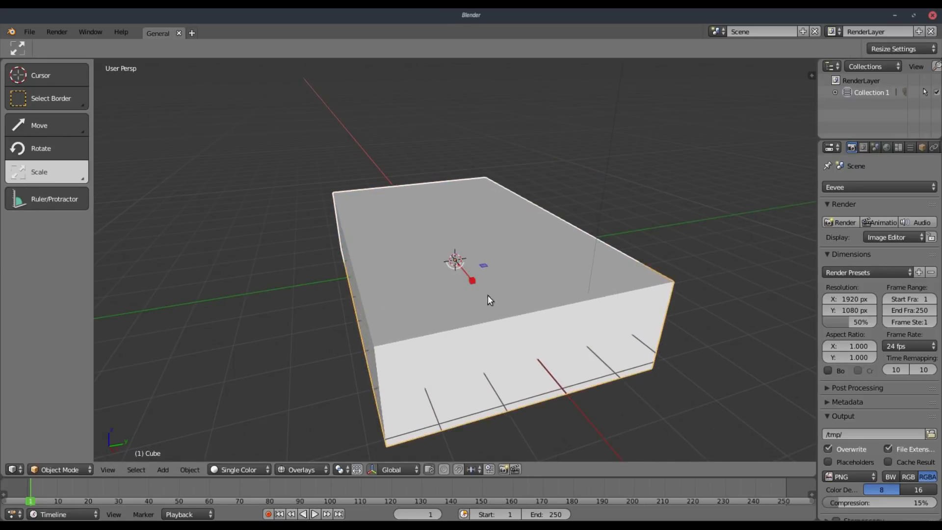
pyautogui.moveTo(454, 218); pyautogui.dragTo(460, 183)
pyautogui.press('g')
pyautogui.press('Escape')
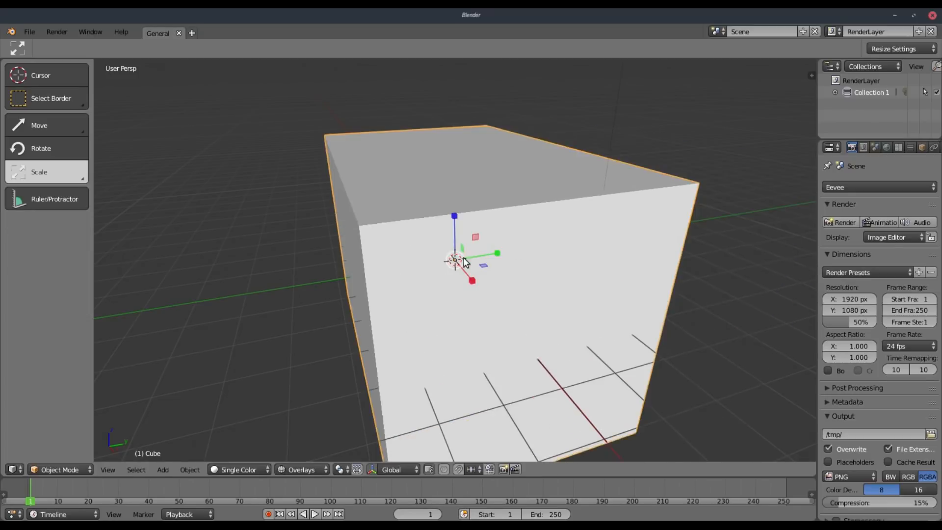
# Step: Try the Move tool on the cube, and try scaling it freely and along the X and Z axes
pyautogui.click(66, 129)
pyautogui.moveTo(499, 255); pyautogui.dragTo(472, 259)
pyautogui.press('s')
pyautogui.press('Escape')
pyautogui.press('s')
pyautogui.press('Escape')
pyautogui.press('s')
pyautogui.press('x')
pyautogui.press('Escape')
pyautogui.press('s')
pyautogui.press('z')
pyautogui.press('Escape')
# Step: Undo the cube's trial move and scaling
pyautogui.hotkey('ctrl', 'z')
pyautogui.hotkey('ctrl', 'z')
pyautogui.hotkey('ctrl', 'z')
pyautogui.hotkey('ctrl', 'z')
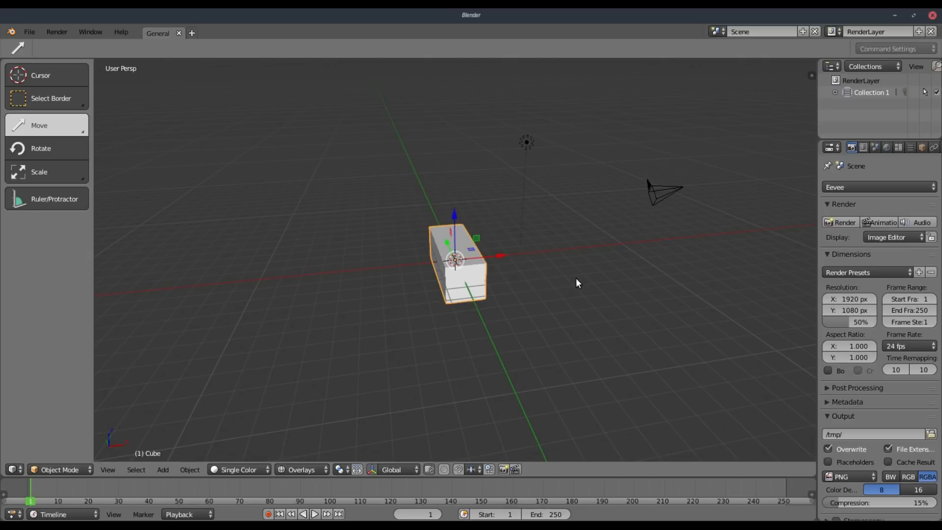
# Step: Select the lamp and reposition it with the Move gizmo in the XZ plane and along X
pyautogui.scroll(4, 540, 273)
pyautogui.scroll(-5, 515, 270)
pyautogui.click(538, 149)
pyautogui.moveTo(557, 237); pyautogui.dragTo(582, 182, button='middle')
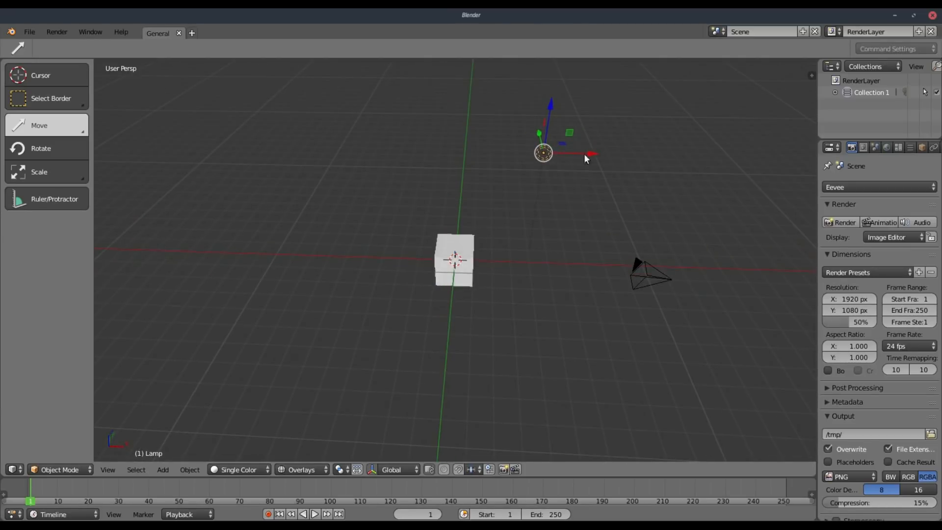
pyautogui.moveTo(567, 133); pyautogui.dragTo(562, 155)
pyautogui.moveTo(578, 154); pyautogui.dragTo(493, 131)
pyautogui.moveTo(540, 167)
pyautogui.mouseDown(button='middle')
pyautogui.moveTo(513, 172)
pyautogui.moveTo(523, 170)
pyautogui.mouseUp(button='middle')
pyautogui.moveTo(272, 131); pyautogui.dragTo(275, 130)
# Step: Move the lamp further across the scene and undo the last move
pyautogui.moveTo(275, 130); pyautogui.dragTo(405, 194, button='middle')
pyautogui.moveTo(433, 200); pyautogui.dragTo(496, 214)
pyautogui.moveTo(548, 266)
pyautogui.mouseDown()
pyautogui.moveTo(568, 260)
pyautogui.moveTo(555, 268)
pyautogui.mouseUp()
pyautogui.moveTo(555, 268); pyautogui.dragTo(571, 239, button='middle')
pyautogui.hotkey('ctrl', 'z')
# Step: Lower the lamp along Z and adjust its position along X
pyautogui.moveTo(650, 158); pyautogui.dragTo(648, 221)
pyautogui.moveTo(610, 250); pyautogui.dragTo(546, 253)
pyautogui.moveTo(545, 253)
pyautogui.mouseDown(button='middle')
pyautogui.moveTo(494, 266)
pyautogui.moveTo(544, 246)
pyautogui.mouseUp(button='middle')
pyautogui.moveTo(543, 245); pyautogui.dragTo(559, 244)
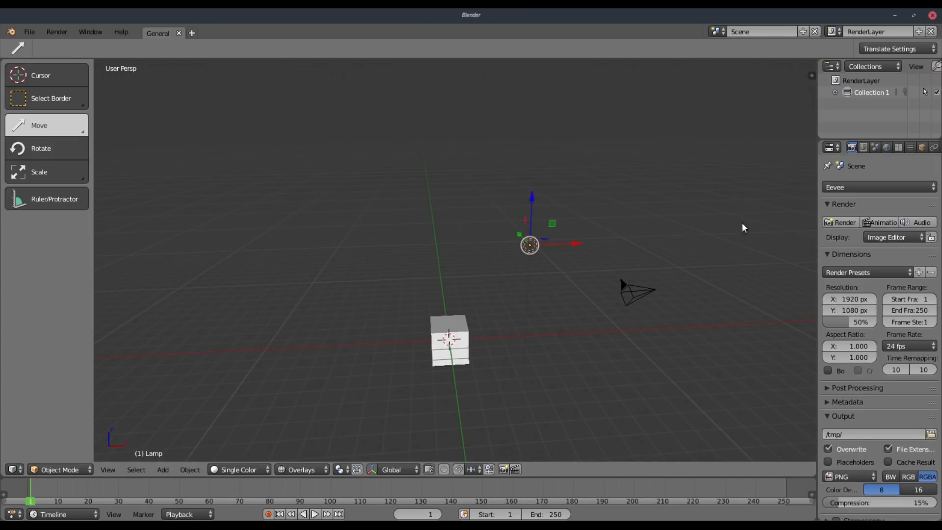
# Step: Widen the properties editor and set the render engine to Cycles
pyautogui.moveTo(817, 214); pyautogui.dragTo(761, 214)
pyautogui.click(794, 189)
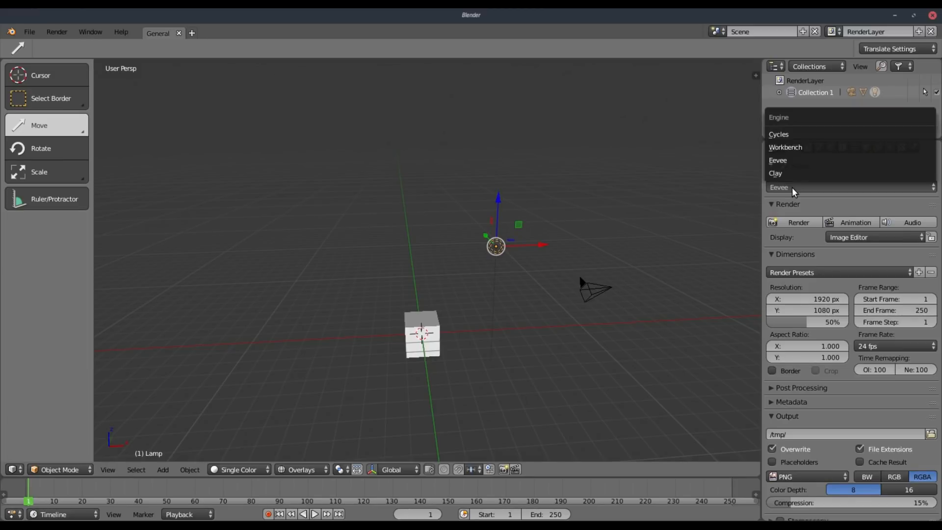
pyautogui.click(814, 134)
# Step: Set the render engine to Workbench and look through the scene, world, workspace and object properties
pyautogui.click(817, 187)
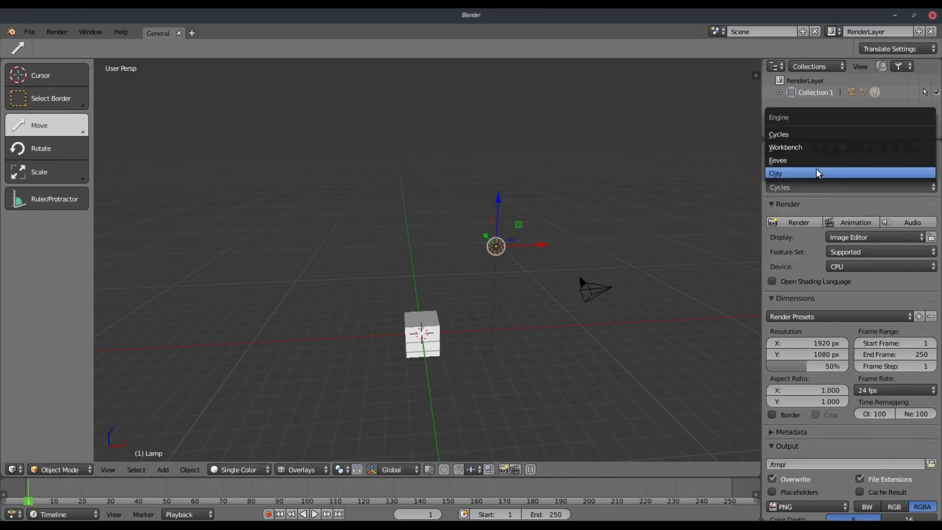
pyautogui.click(762, 146)
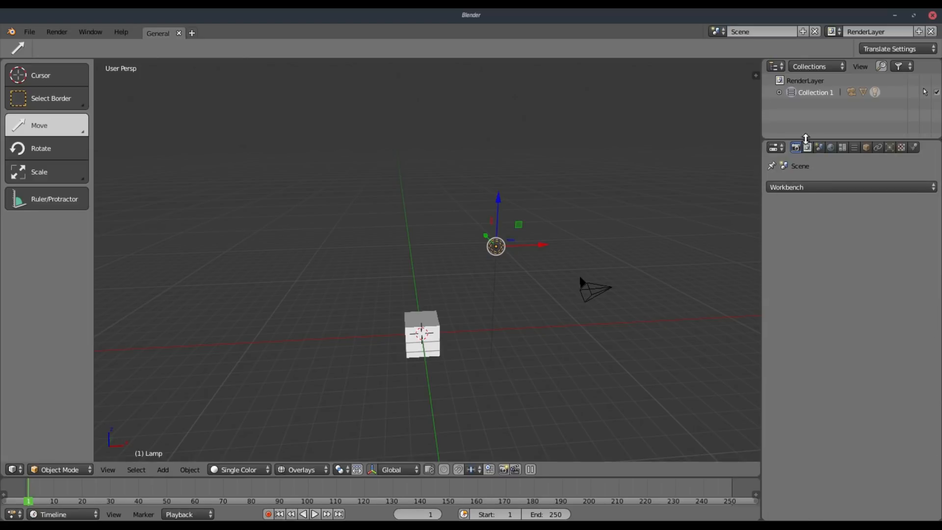
pyautogui.click(819, 147)
pyautogui.click(830, 148)
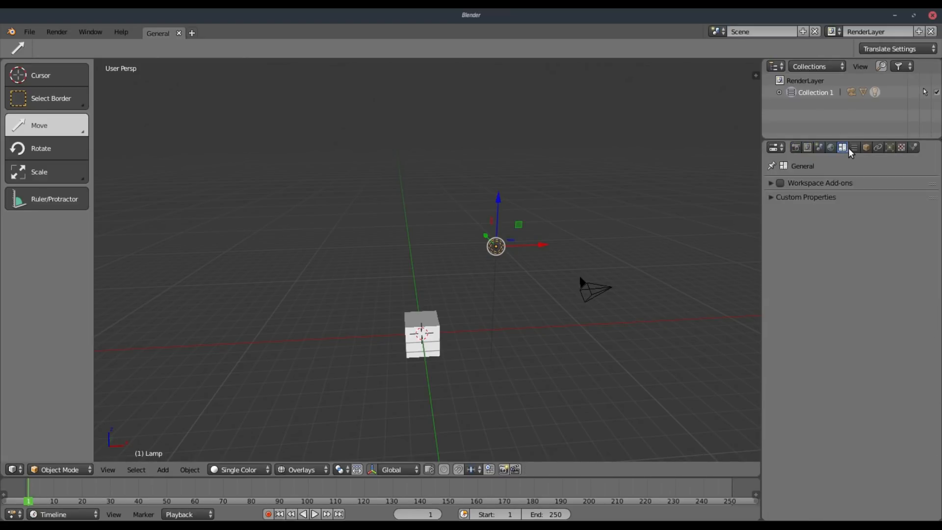
pyautogui.click(854, 148)
pyautogui.click(865, 147)
pyautogui.click(795, 147)
# Step: Set the render engine to Clay and look through the render layer, scene and world properties
pyautogui.click(815, 187)
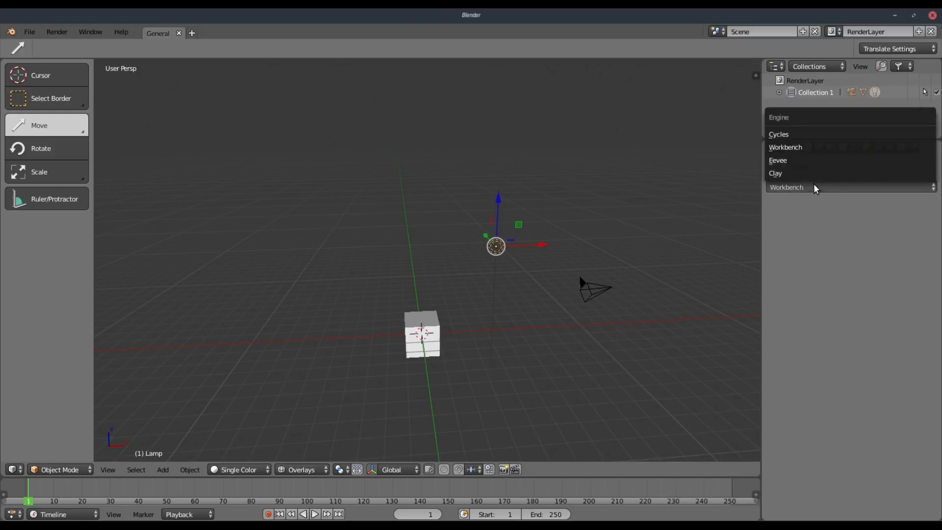
pyautogui.click(805, 159)
pyautogui.click(807, 147)
pyautogui.click(818, 147)
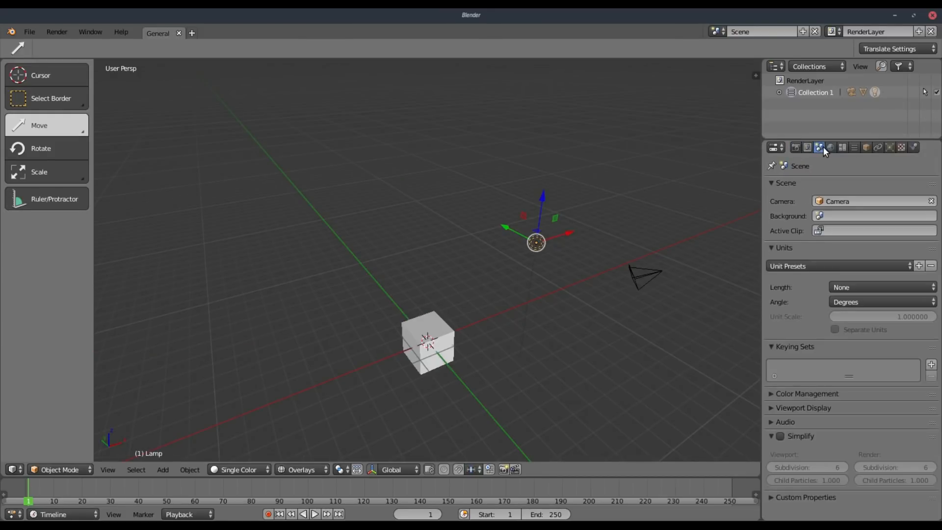
pyautogui.click(830, 147)
pyautogui.click(796, 147)
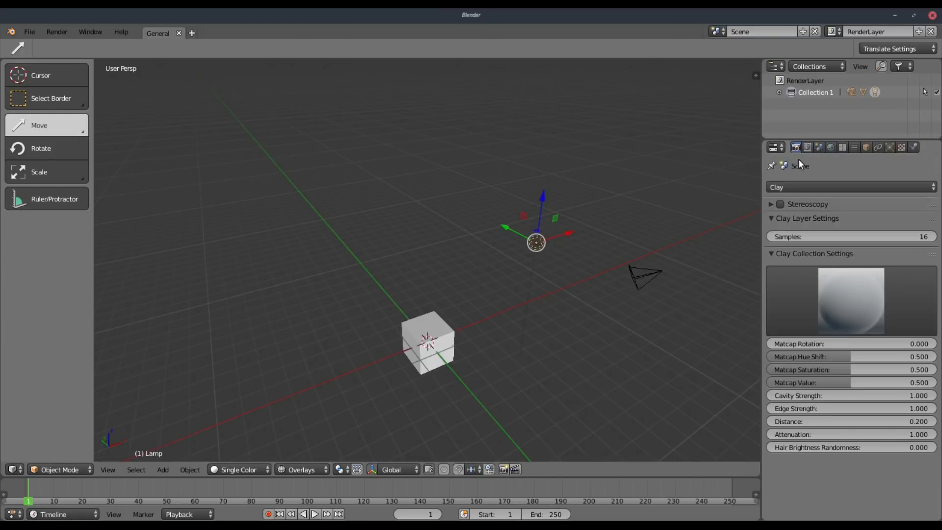
pyautogui.click(809, 185)
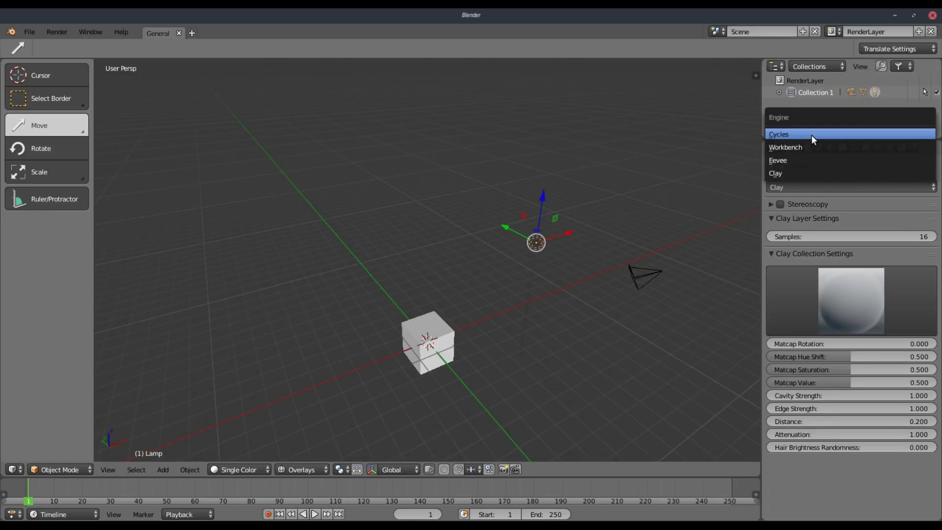
pyautogui.click(832, 32)
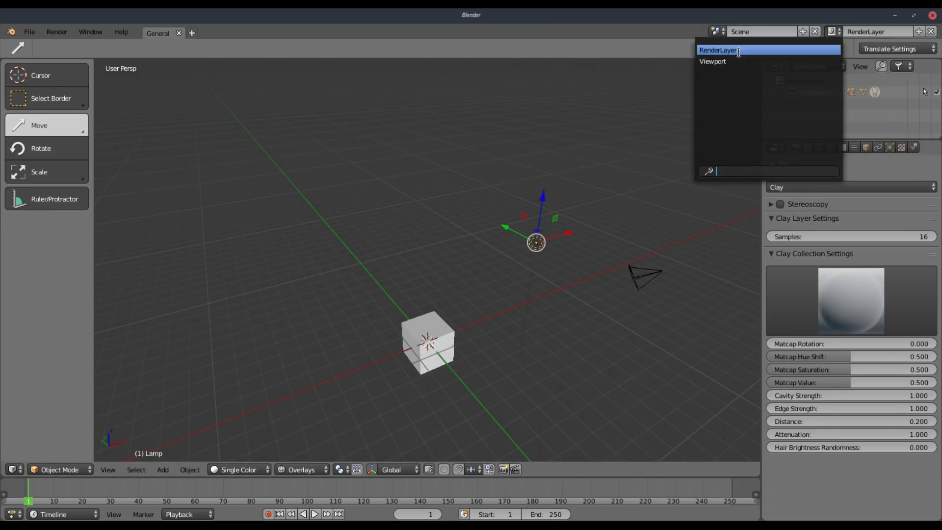
pyautogui.click(92, 30)
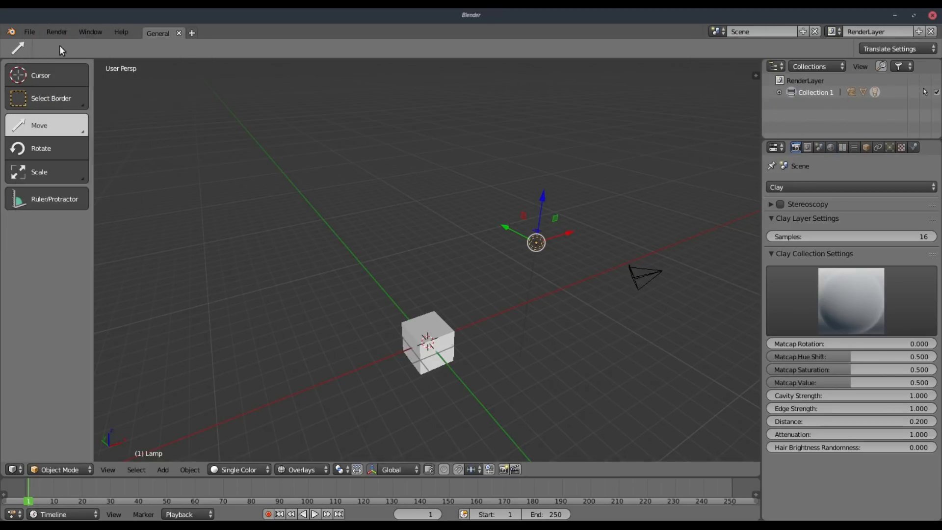
# Step: View the scene through the camera and try to render the image with the Clay engine
pyautogui.press('KP_0')
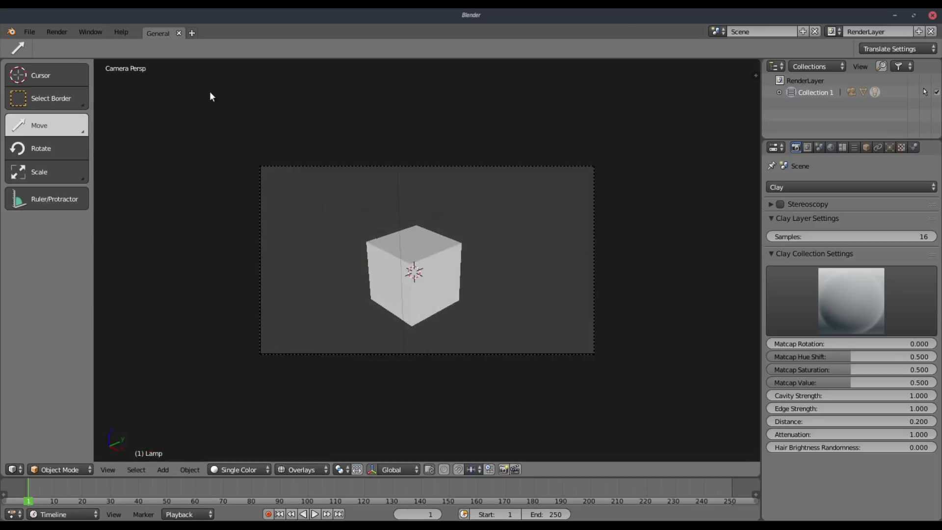
pyautogui.click(57, 31)
pyautogui.click(60, 46)
pyautogui.click(62, 30)
pyautogui.click(63, 46)
pyautogui.click(59, 34)
pyautogui.click(59, 45)
pyautogui.click(48, 31)
pyautogui.click(54, 48)
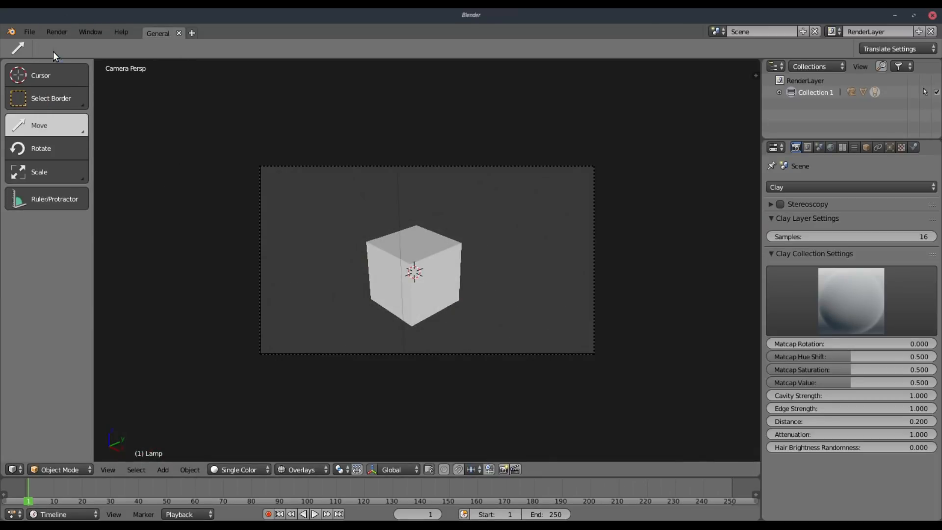
pyautogui.scroll(1, 661, 302)
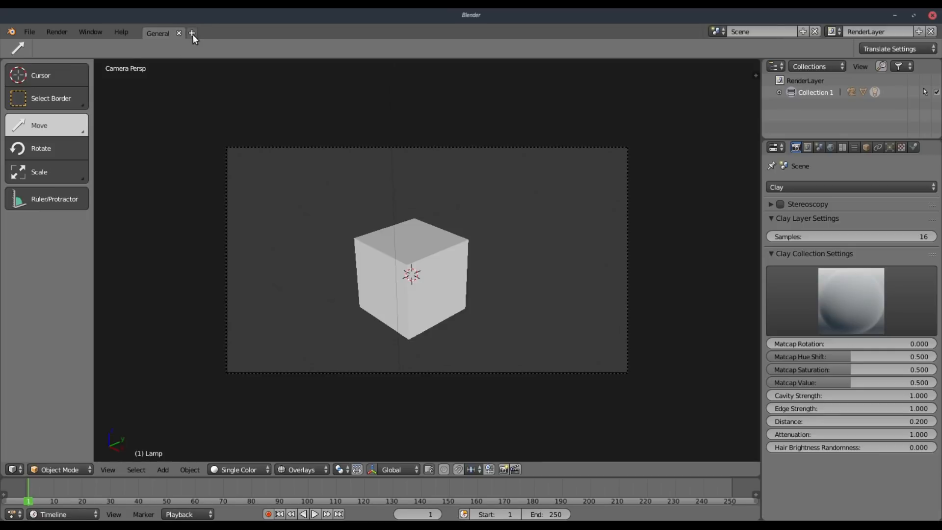
pyautogui.click(192, 33)
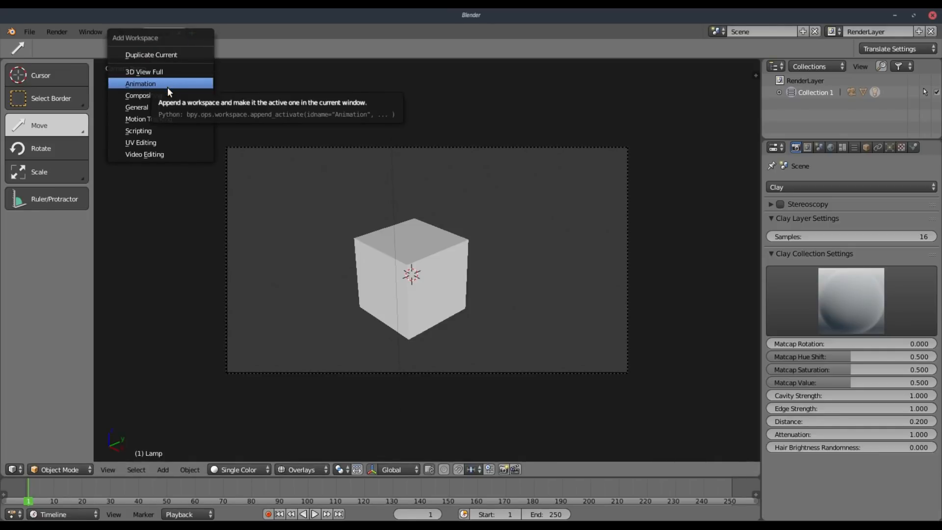
pyautogui.click(29, 32)
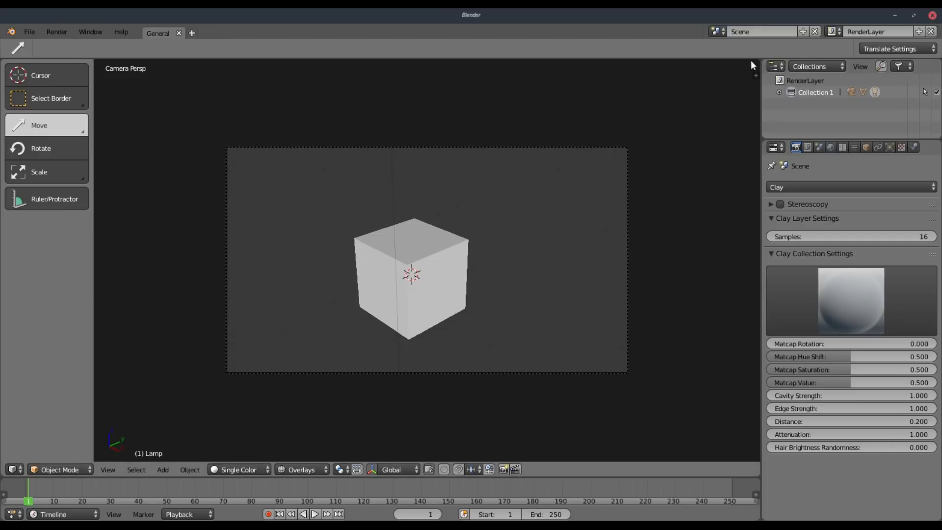
# Step: Set the render engine to Cycles and look through its render settings
pyautogui.click(794, 186)
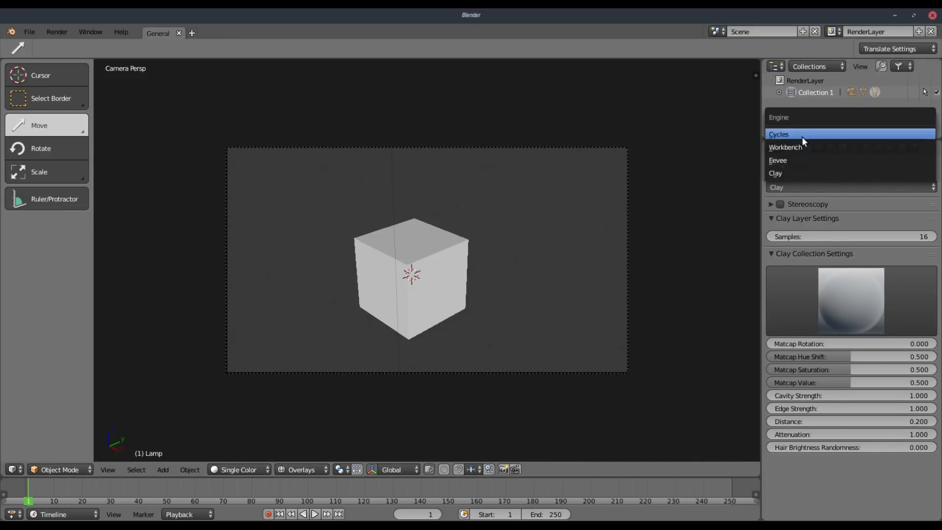
pyautogui.click(802, 136)
pyautogui.scroll(-10, 853, 231)
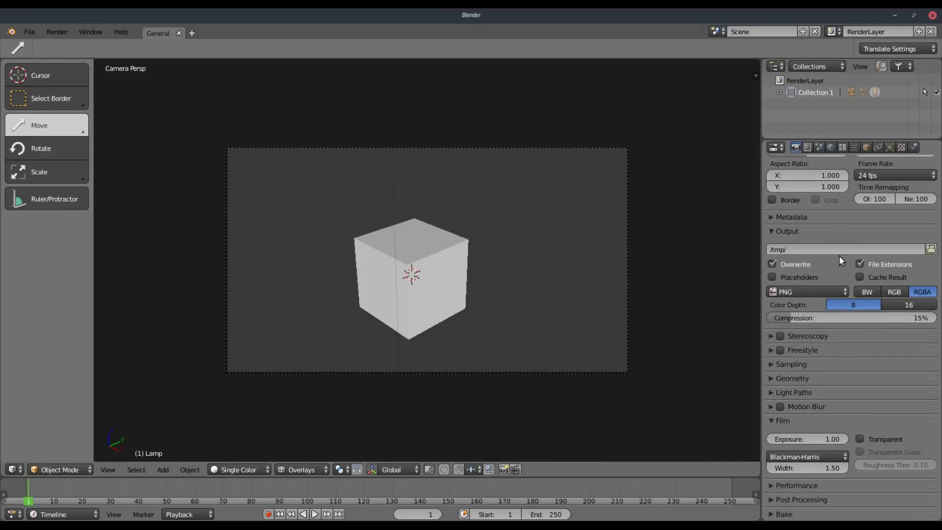
pyautogui.click(784, 392)
pyautogui.click(784, 392)
# Step: Render the current frame with Cycles, inspect the image and close the render result
pyautogui.click(57, 32)
pyautogui.click(60, 42)
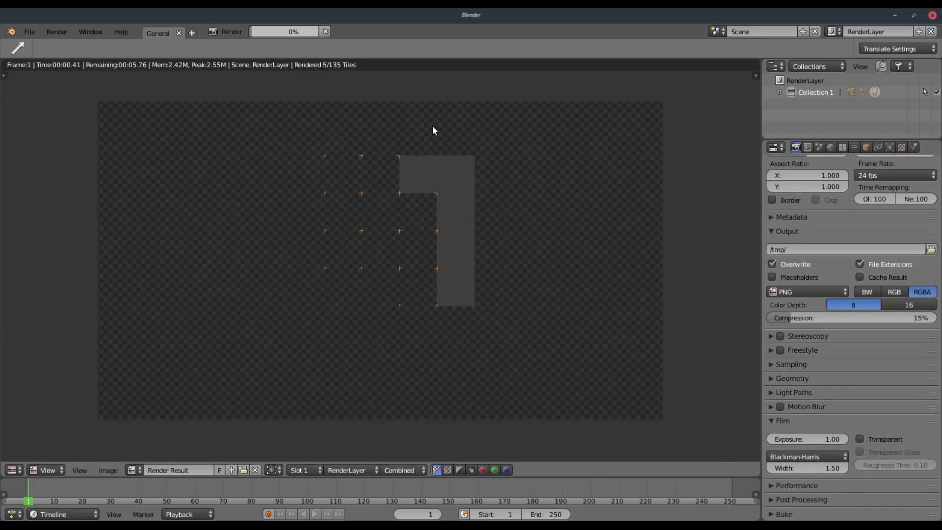
pyautogui.scroll(5, 805, 192)
pyautogui.scroll(5, 805, 191)
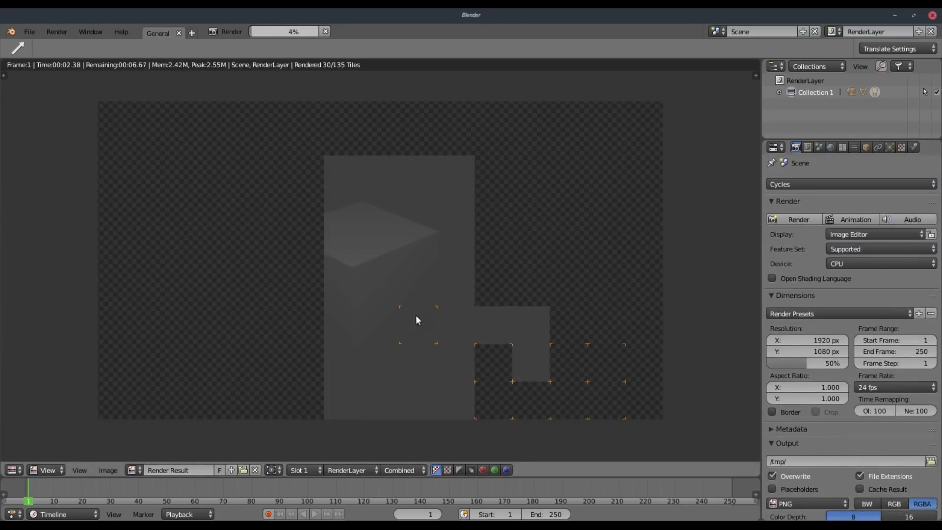
pyautogui.click(789, 185)
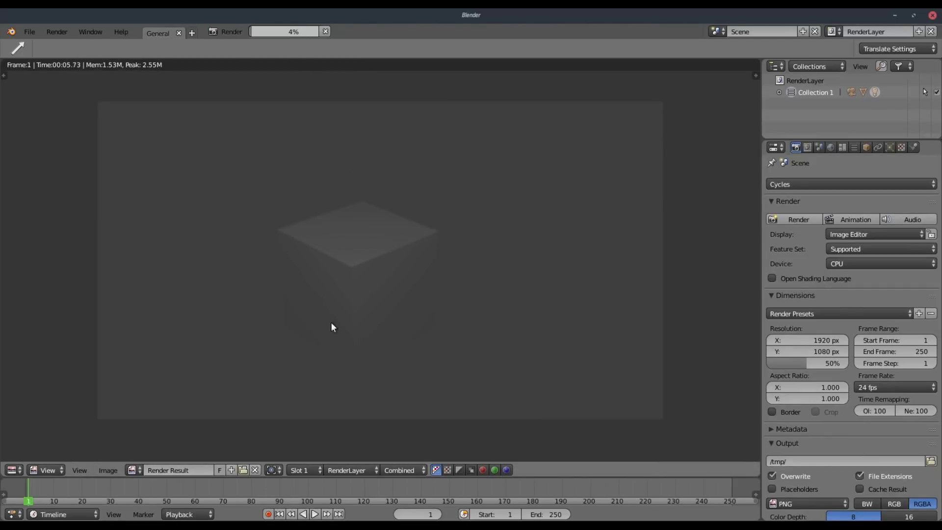
pyautogui.press('Escape')
# Step: Set the render engine to Eevee, look through its render settings and expand the Sampling options
pyautogui.scroll(4, 815, 250)
pyautogui.click(803, 190)
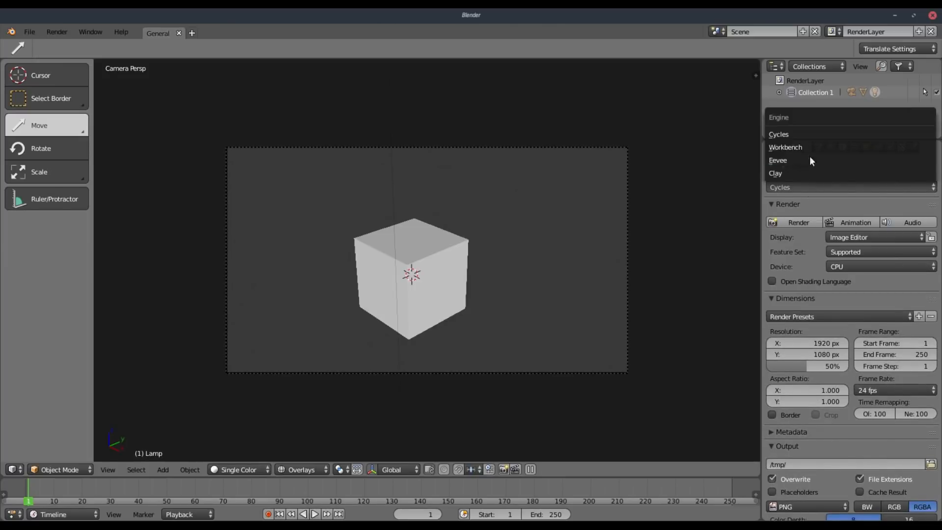
pyautogui.click(810, 156)
pyautogui.scroll(-3, 778, 290)
pyautogui.scroll(-3, 608, 264)
pyautogui.scroll(3, 608, 265)
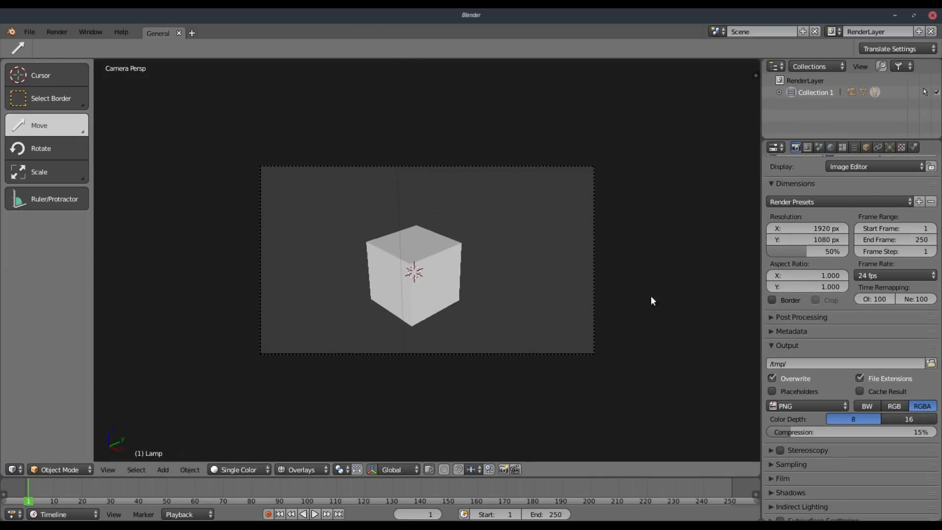
pyautogui.scroll(-4, 842, 368)
pyautogui.scroll(-1, 842, 370)
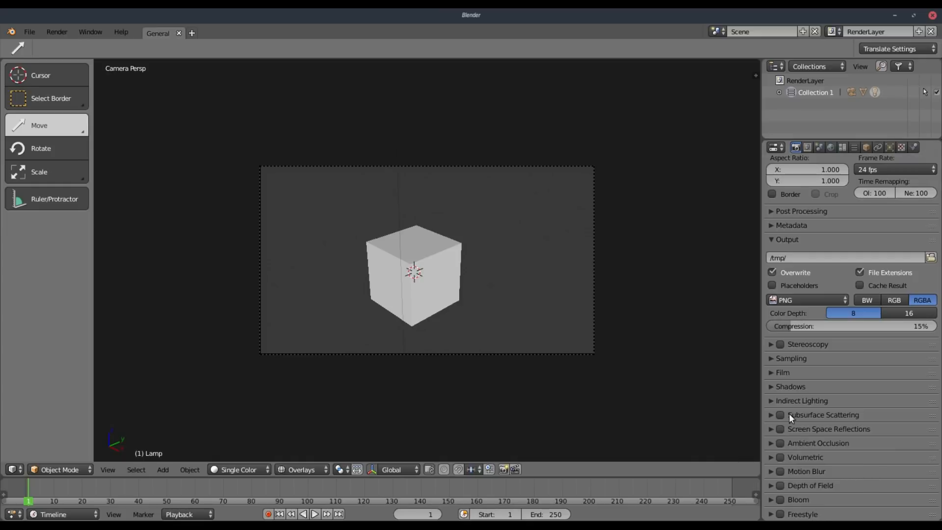
pyautogui.click(783, 358)
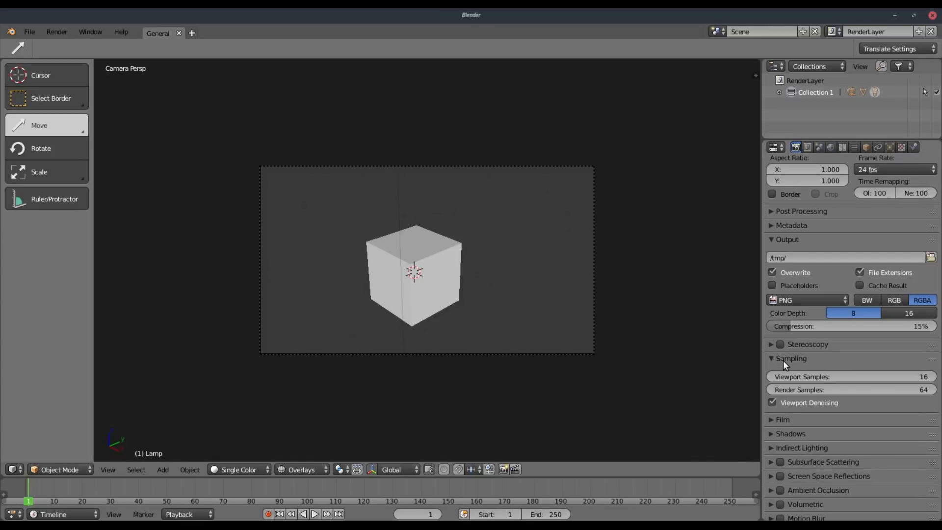
# Step: Render the current frame with Eevee and close the render result
pyautogui.click(57, 31)
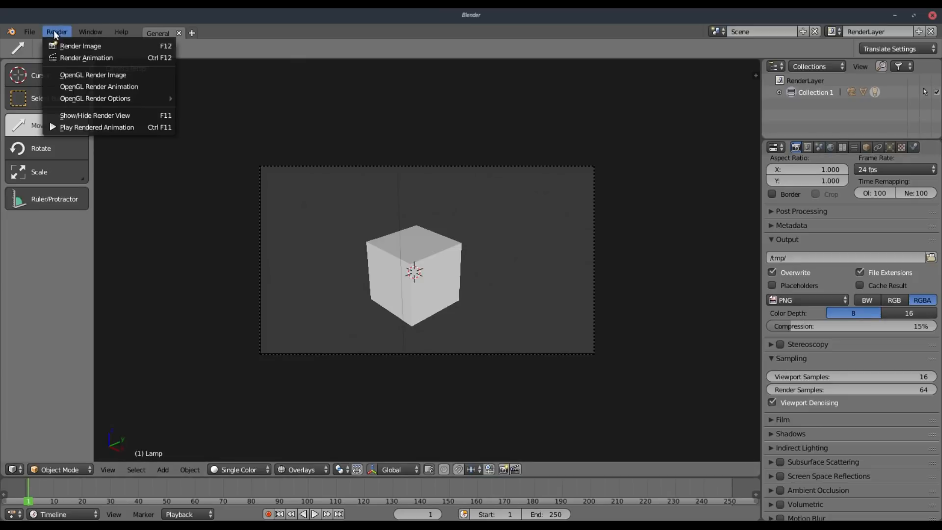
pyautogui.click(63, 46)
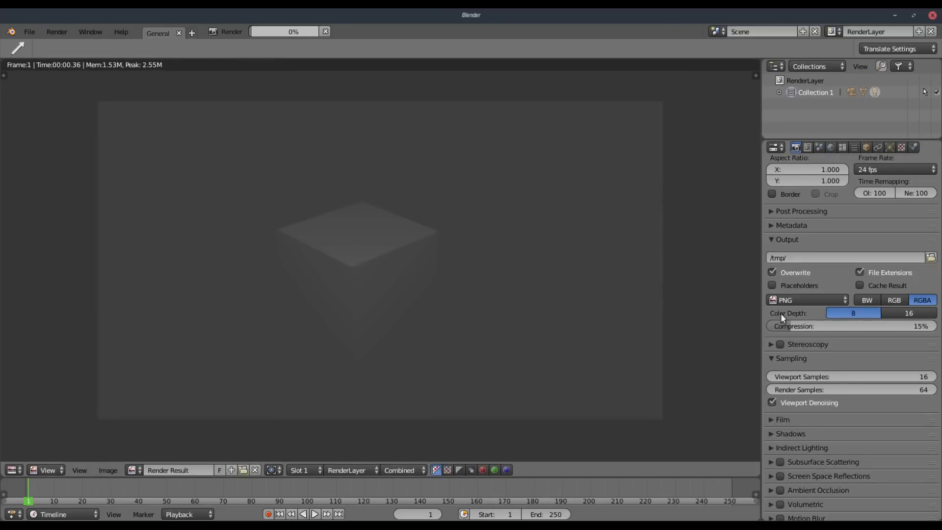
pyautogui.press('Escape')
# Step: Leave the camera view and set the 3D view's shading to Rendered
pyautogui.moveTo(675, 144)
pyautogui.mouseDown(button='middle')
pyautogui.moveTo(445, 252)
pyautogui.moveTo(456, 253)
pyautogui.mouseUp(button='middle')
pyautogui.click(217, 469)
pyautogui.moveTo(200, 477); pyautogui.dragTo(200, 461)
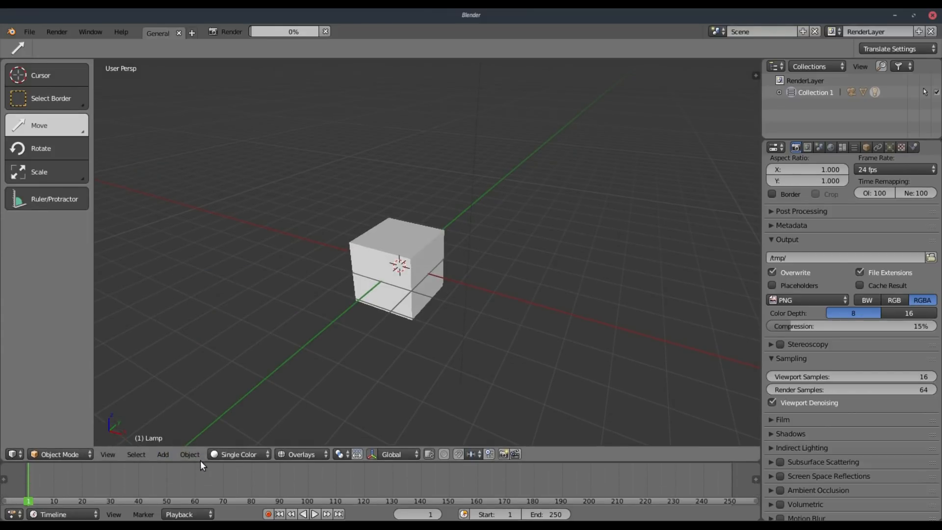
pyautogui.click(284, 453)
pyautogui.moveTo(254, 456)
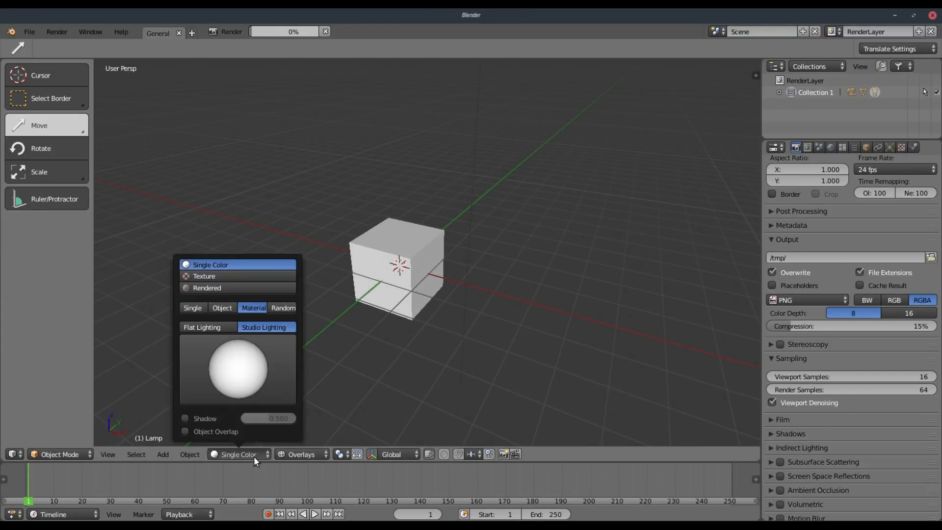
pyautogui.click(219, 288)
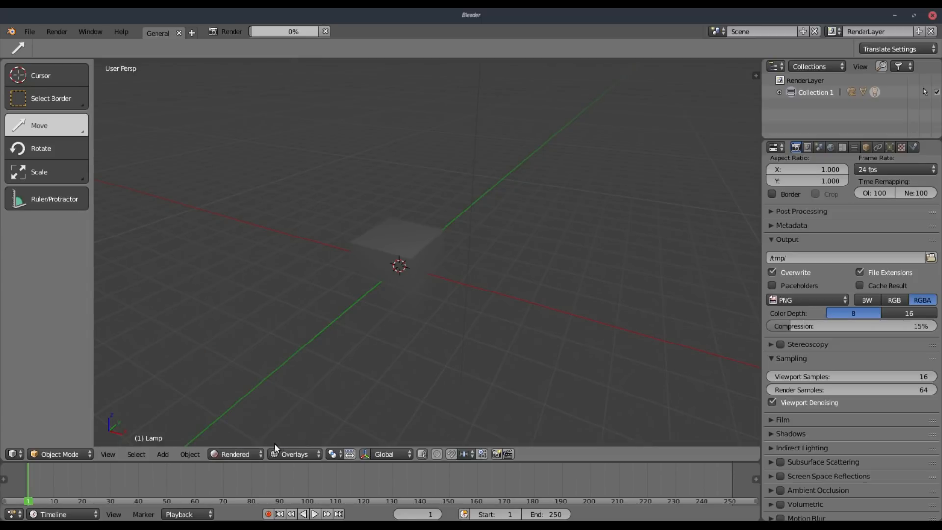
pyautogui.moveTo(333, 342); pyautogui.dragTo(454, 250, button='middle')
# Step: Enable nodes on the cube's material and set its surface shader to Glossy BSDF
pyautogui.click(453, 250)
pyautogui.click(910, 146)
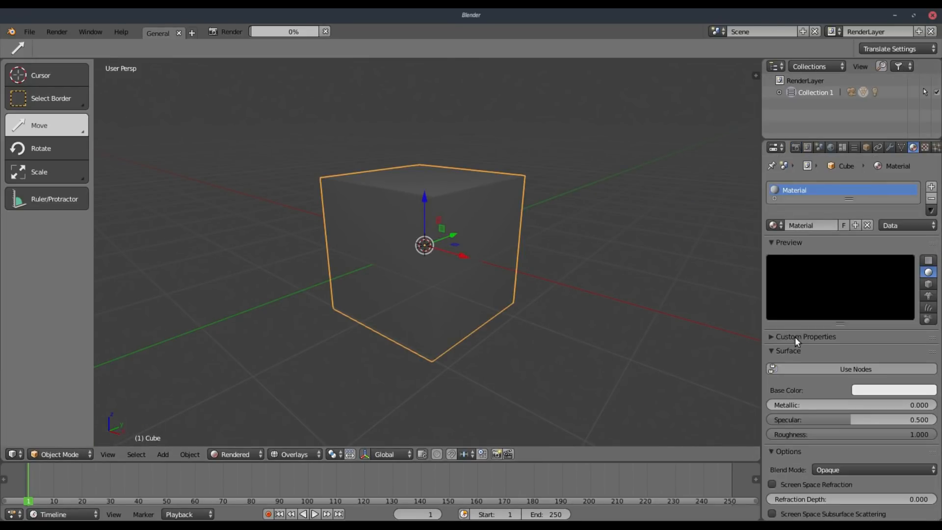
pyautogui.moveTo(761, 331); pyautogui.dragTo(738, 332)
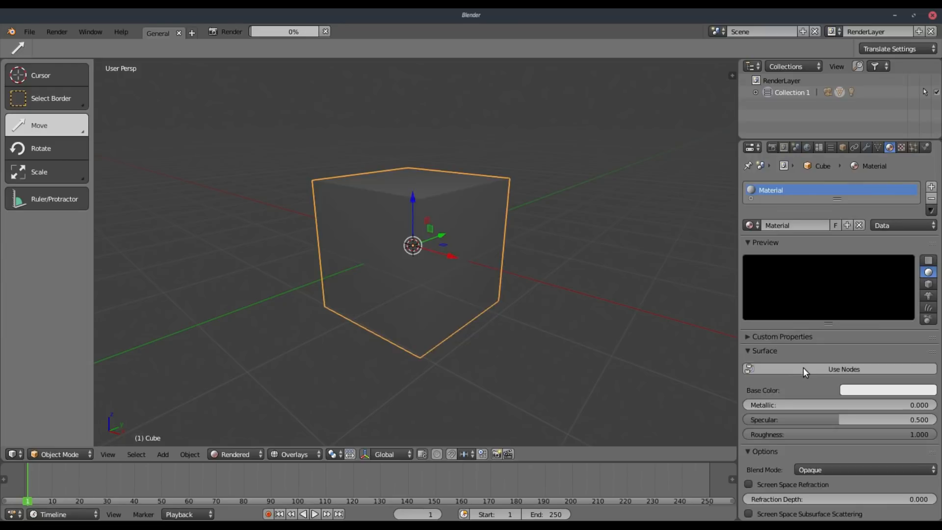
pyautogui.click(805, 371)
pyautogui.click(814, 368)
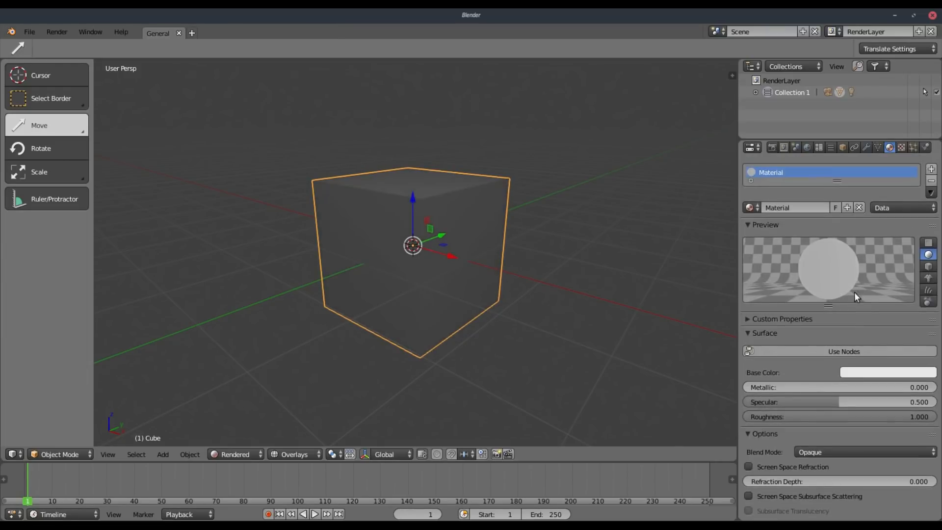
pyautogui.click(869, 354)
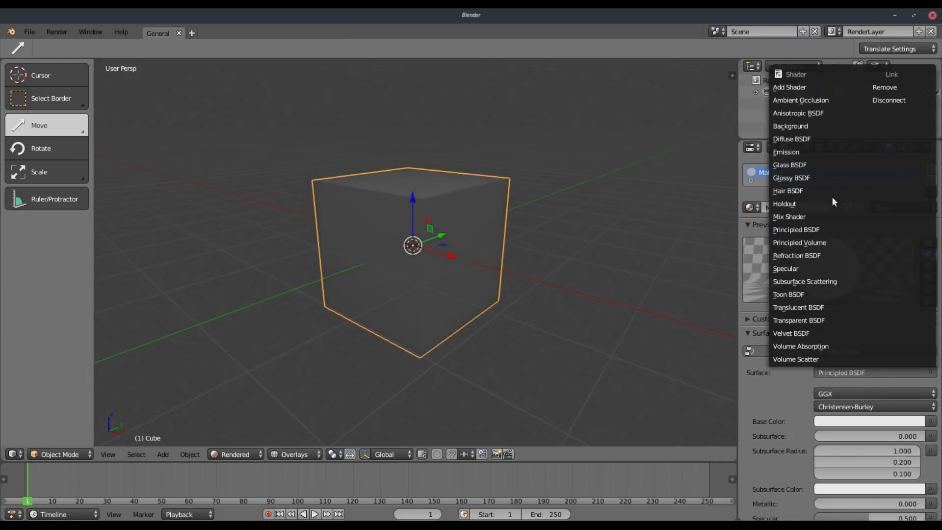
pyautogui.click(825, 178)
pyautogui.moveTo(873, 423); pyautogui.dragTo(835, 423)
pyautogui.scroll(-1, 835, 417)
# Step: Move the lamp freehand several times around the cube, leaving it above the cube so its top face catches a highlight
pyautogui.moveTo(685, 316); pyautogui.dragTo(454, 277, button='middle')
pyautogui.scroll(-6, 454, 276)
pyautogui.moveTo(460, 166); pyautogui.dragTo(252, 112, button='middle')
pyautogui.click(262, 115)
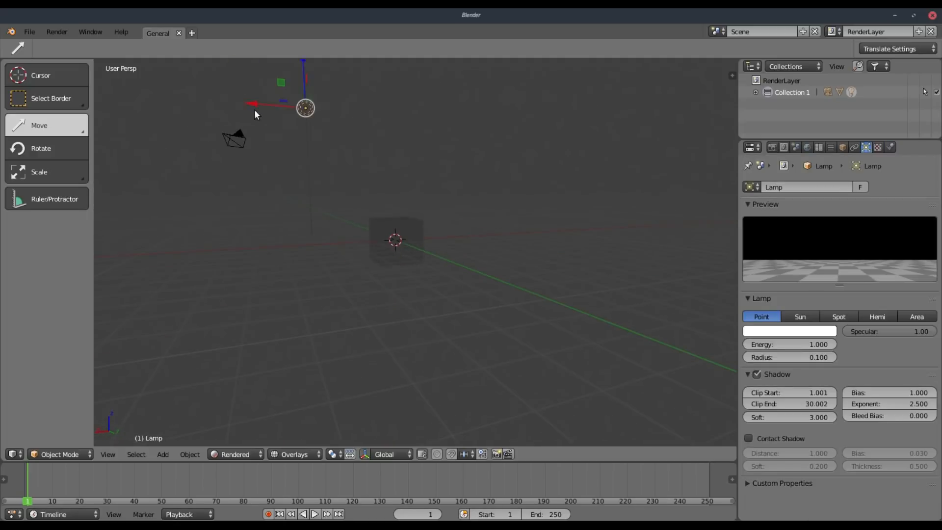
pyautogui.press('g')
pyautogui.click(335, 206)
pyautogui.moveTo(336, 205); pyautogui.dragTo(439, 239, button='middle')
pyautogui.scroll(3, 439, 240)
pyautogui.moveTo(381, 248); pyautogui.dragTo(344, 235, button='middle')
pyautogui.press('g')
pyautogui.click(353, 221)
pyautogui.moveTo(421, 223); pyautogui.dragTo(508, 222, button='middle')
pyautogui.press('g')
pyautogui.click(524, 119)
pyautogui.moveTo(410, 230); pyautogui.dragTo(521, 158, button='middle')
pyautogui.press('g')
pyautogui.click(524, 255)
pyautogui.moveTo(523, 254); pyautogui.dragTo(372, 143, button='middle')
pyautogui.press('g')
pyautogui.click(506, 152)
pyautogui.moveTo(507, 152); pyautogui.dragTo(378, 240, button='middle')
pyautogui.press('g')
pyautogui.click(443, 109)
pyautogui.moveTo(524, 287); pyautogui.dragTo(525, 267, button='middle')
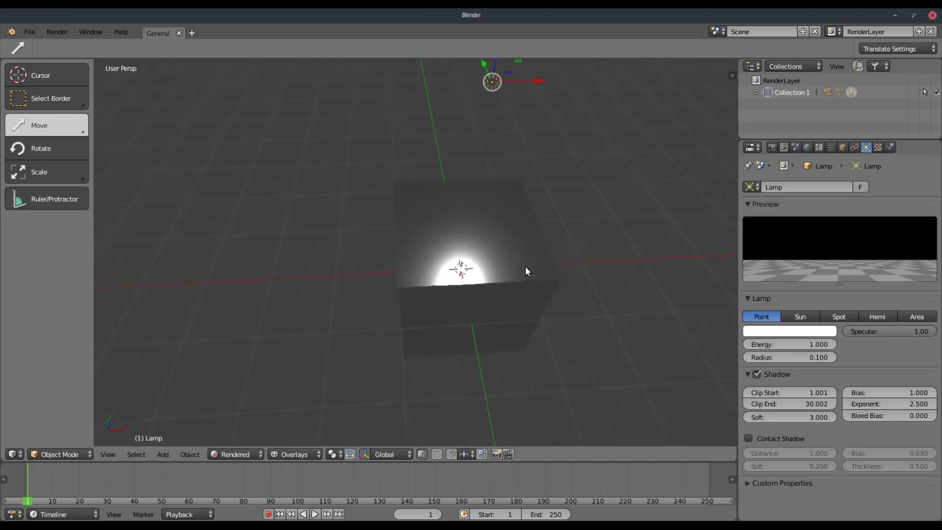
# Step: Select the cube, add a new brush texture of type Image or Movie, and open the image file browser before cancelling it
pyautogui.click(526, 270)
pyautogui.scroll(-3, 633, 338)
pyautogui.moveTo(621, 328); pyautogui.dragTo(630, 299, button='middle')
pyautogui.moveTo(707, 183); pyautogui.dragTo(834, 167, button='middle')
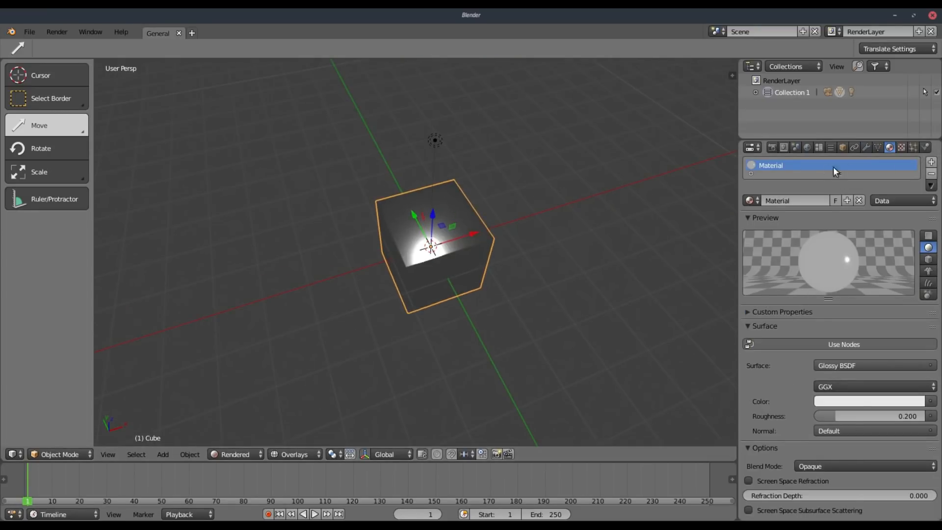
pyautogui.click(901, 147)
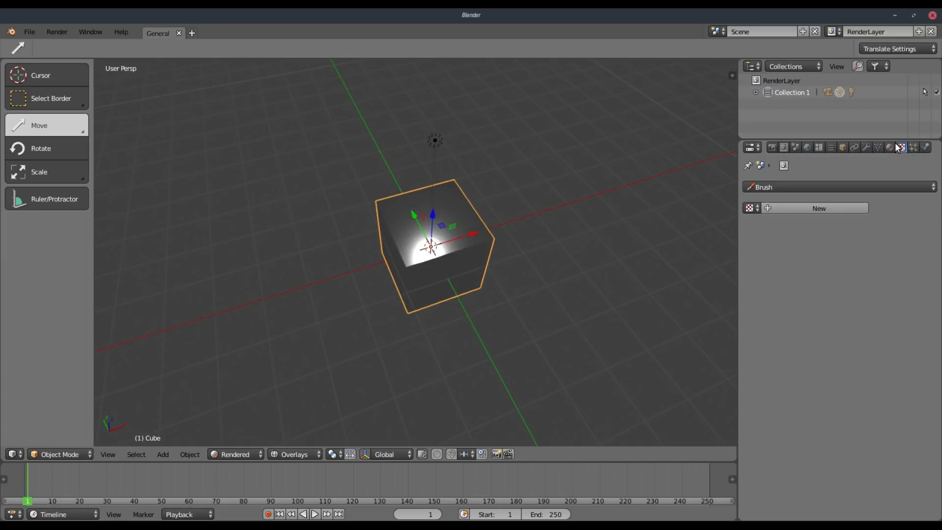
pyautogui.click(756, 207)
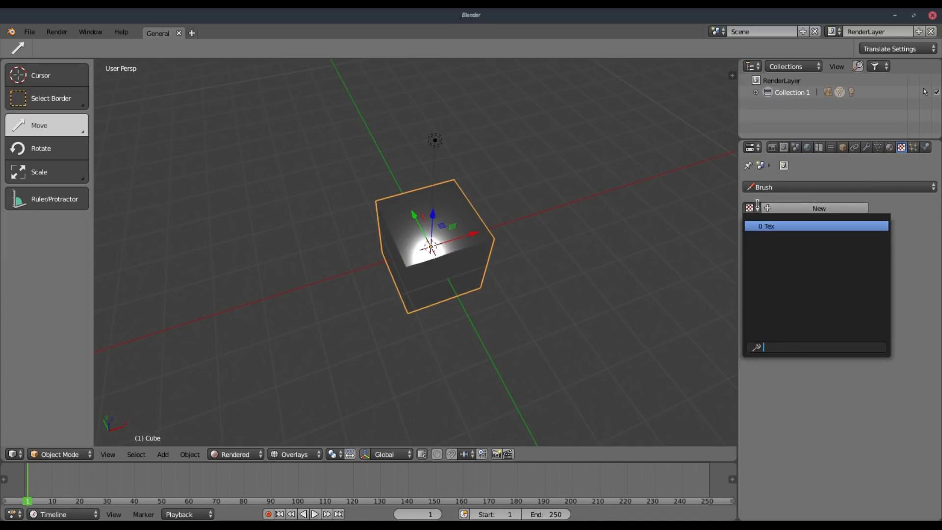
pyautogui.click(793, 210)
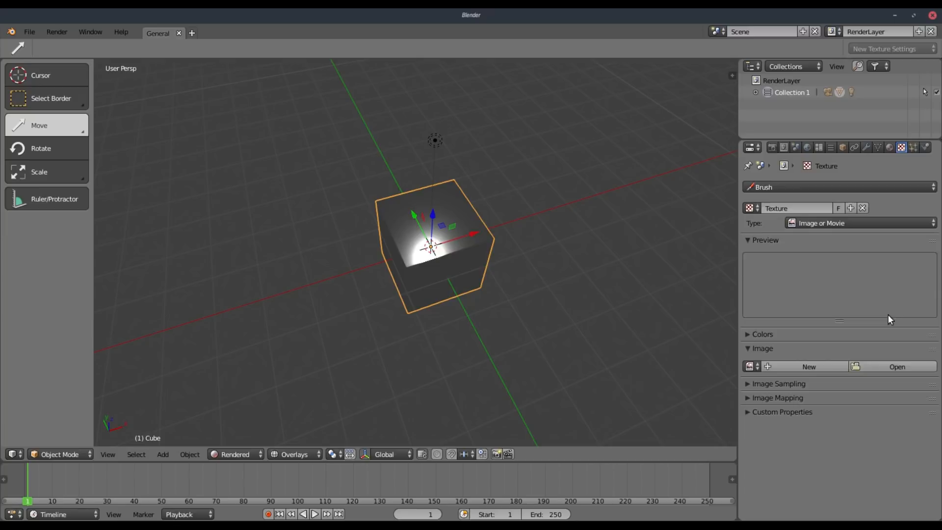
pyautogui.click(750, 366)
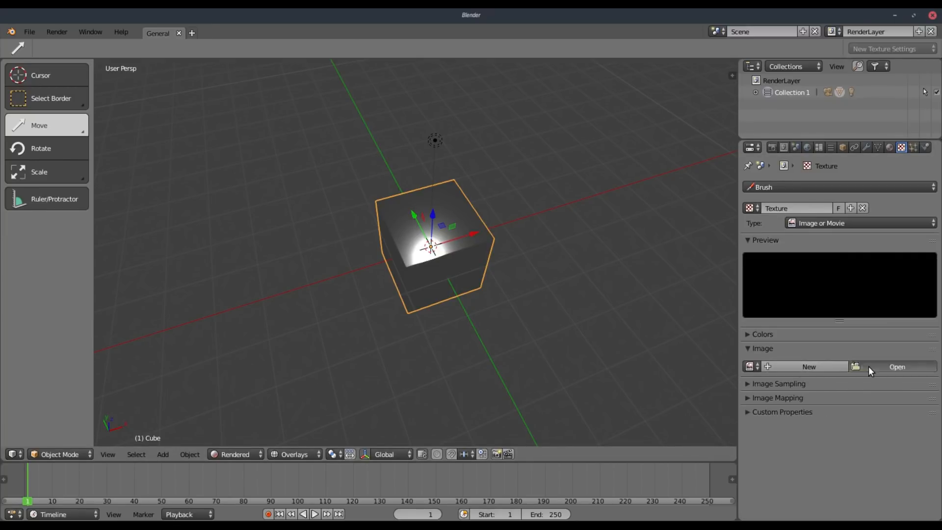
pyautogui.click(869, 366)
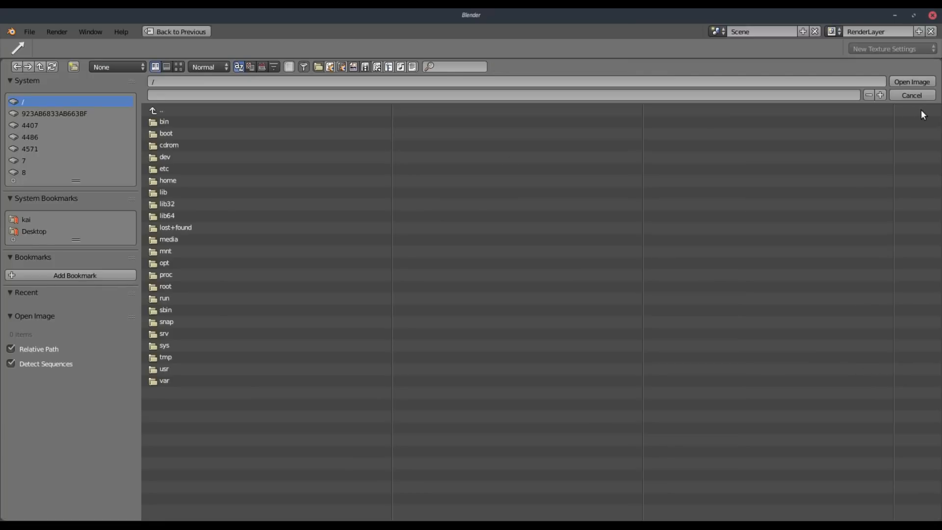
pyautogui.click(926, 96)
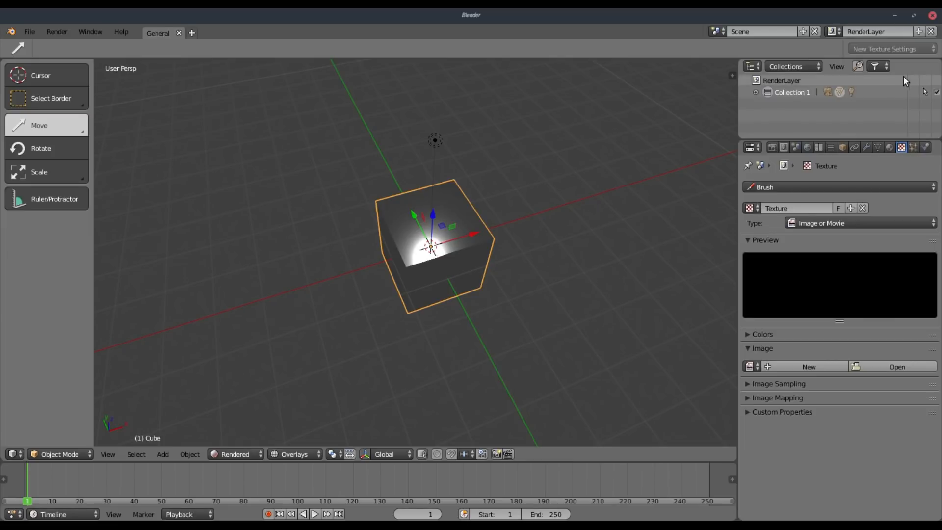
# Step: Add a particle system to the cube, look through its settings and play the animation
pyautogui.click(913, 147)
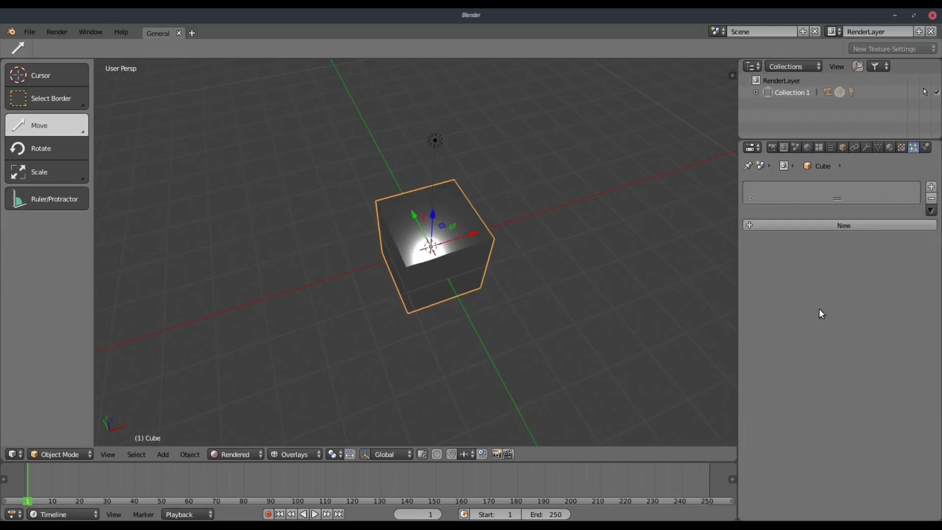
pyautogui.click(815, 226)
pyautogui.scroll(-3, 822, 331)
pyautogui.scroll(-13, 842, 346)
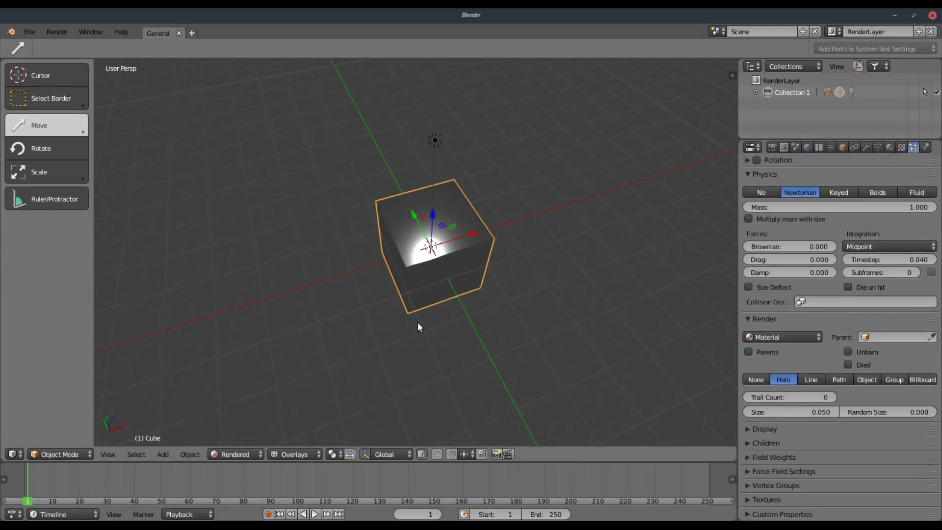
pyautogui.moveTo(417, 322); pyautogui.dragTo(411, 296, button='middle')
pyautogui.click(315, 514)
pyautogui.scroll(-3, 379, 309)
pyautogui.moveTo(378, 308); pyautogui.dragTo(422, 257, button='middle')
pyautogui.scroll(7, 438, 260)
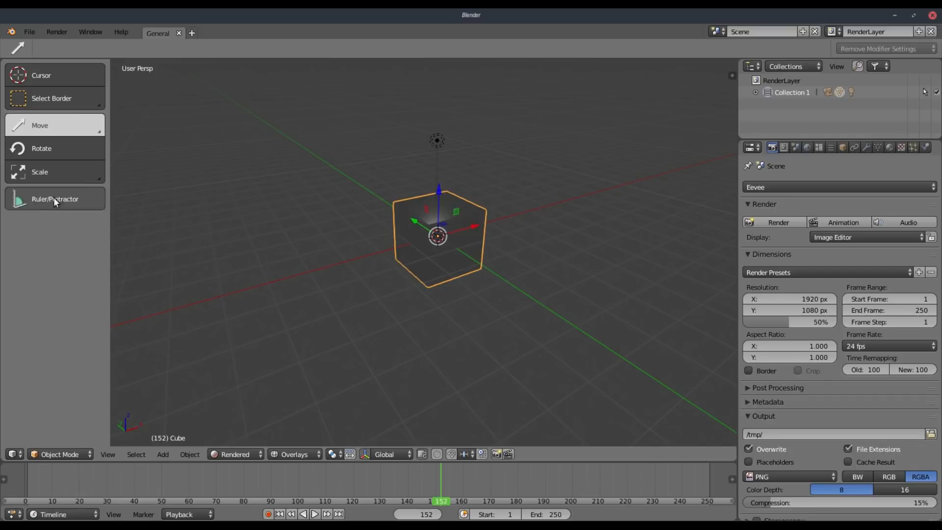
# Step: Try the Ruler/Protractor tool, activate the Cursor tool and put the cube into Edit Mode
pyautogui.click(54, 197)
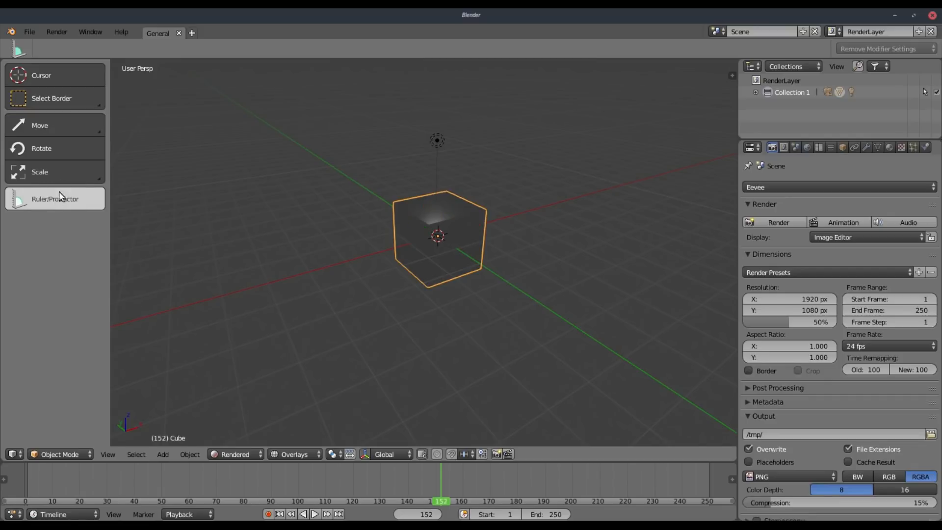
pyautogui.click(55, 74)
pyautogui.scroll(2, 442, 233)
pyautogui.press('Tab')
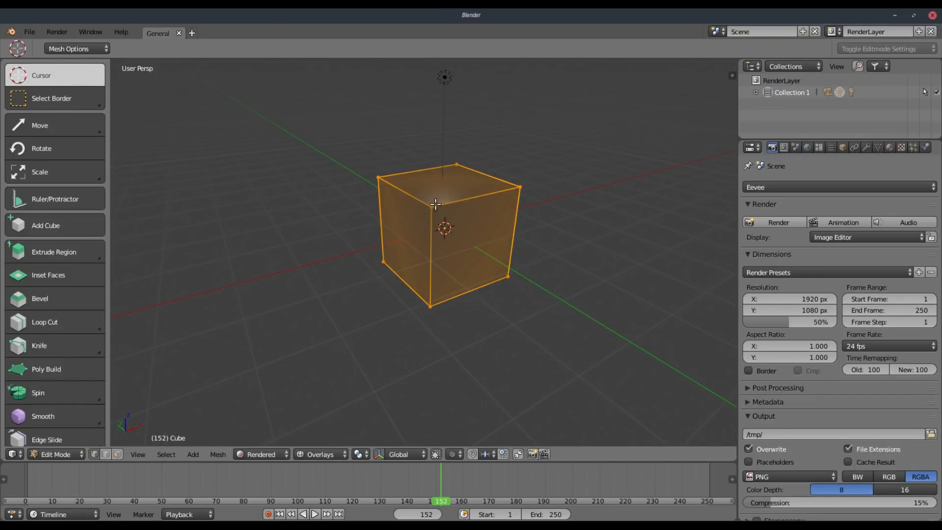
pyautogui.scroll(2, 435, 214)
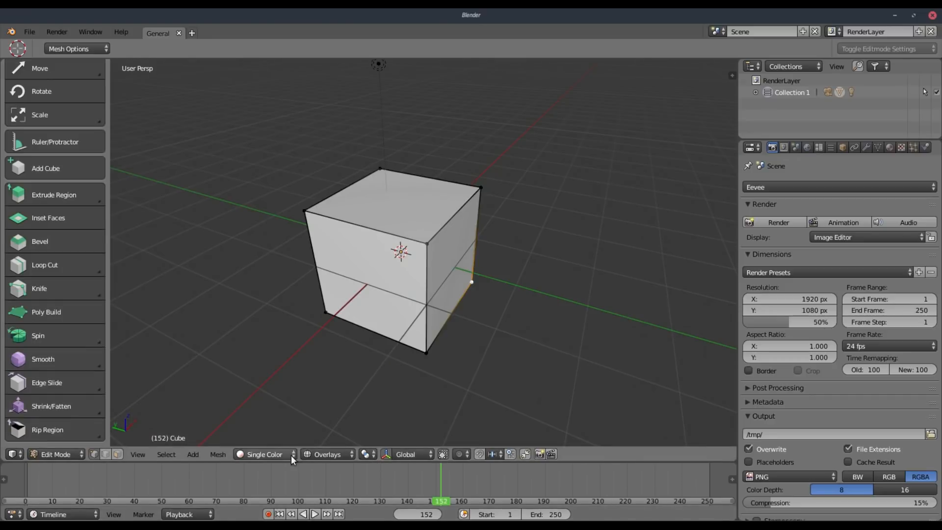
# Step: Look through the viewport overlay options and toggle the display of vertex and face normals on and off
pyautogui.click(218, 455)
pyautogui.click(269, 453)
pyautogui.click(350, 454)
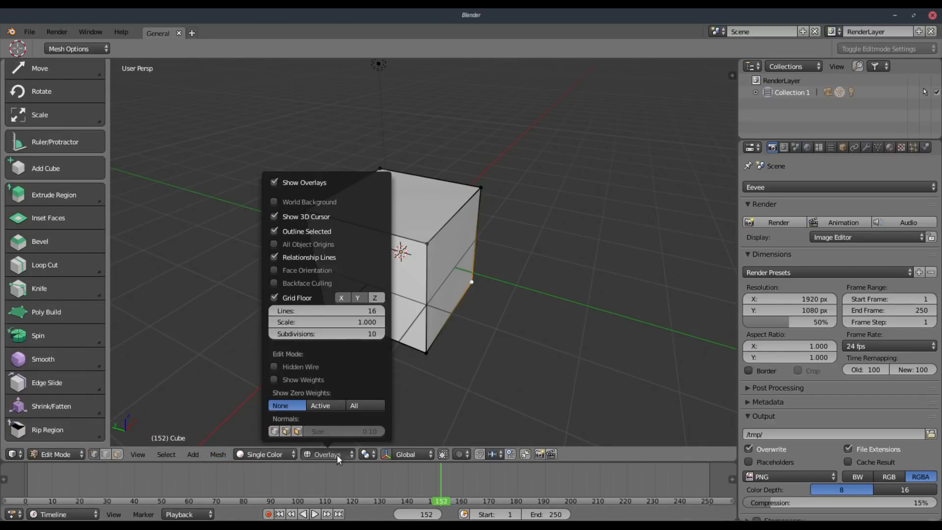
pyautogui.click(298, 431)
pyautogui.click(298, 431)
pyautogui.click(285, 431)
pyautogui.click(286, 431)
pyautogui.click(274, 431)
pyautogui.click(298, 432)
pyautogui.click(297, 432)
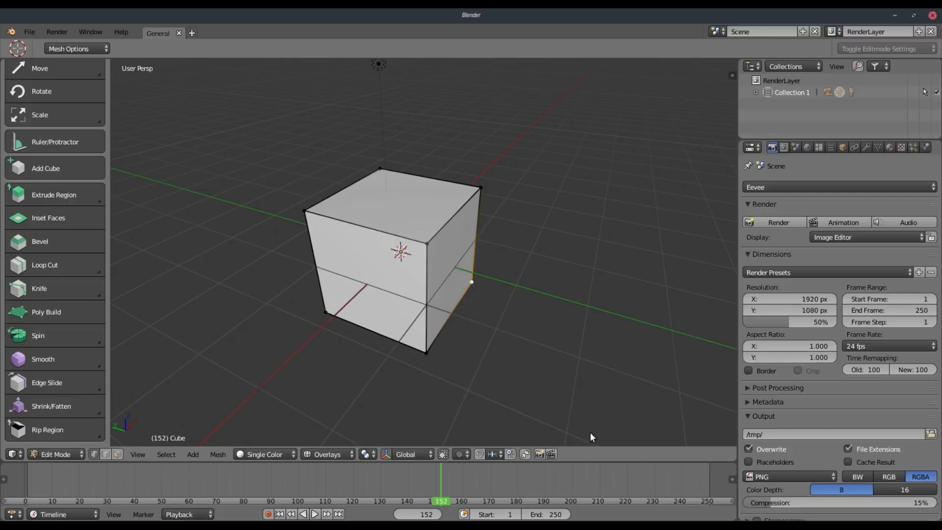
# Step: Change the mesh selection mode to faces and select a side face of the cube
pyautogui.click(116, 454)
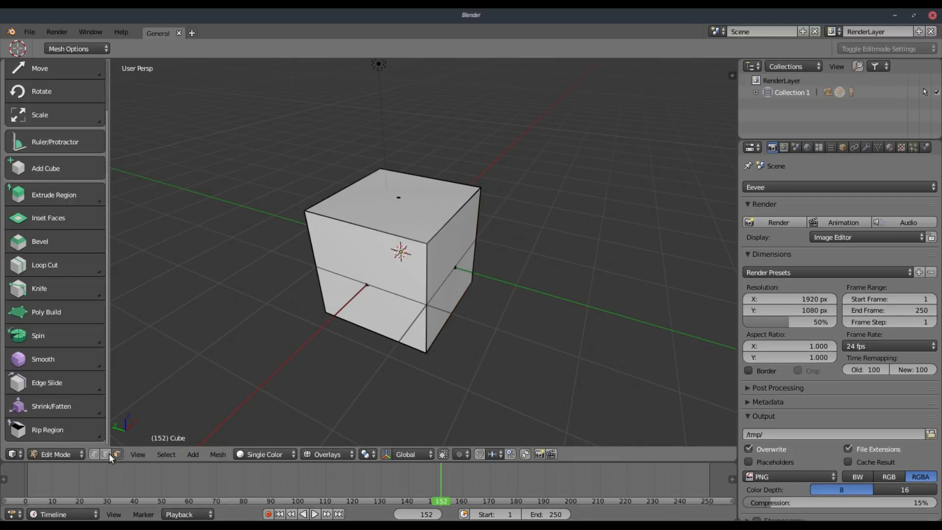
pyautogui.click(460, 275)
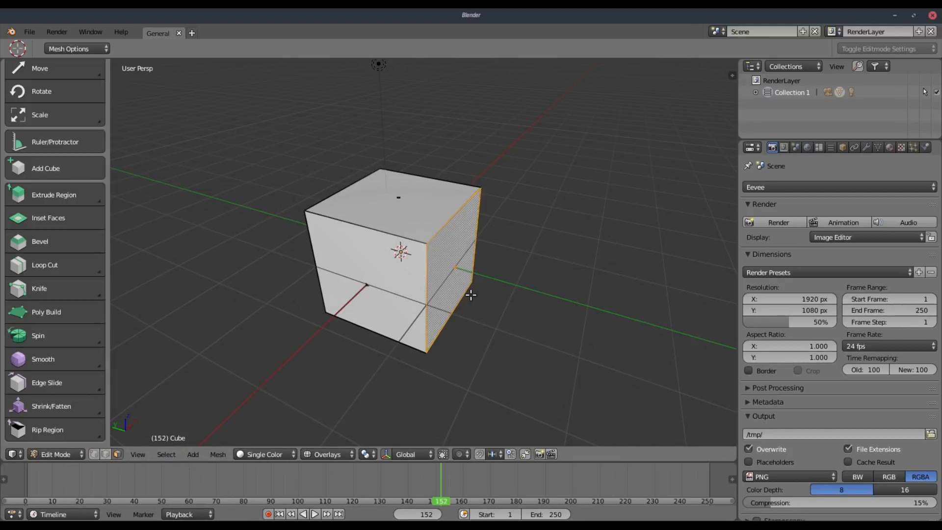
pyautogui.moveTo(470, 257); pyautogui.dragTo(432, 256, button='middle')
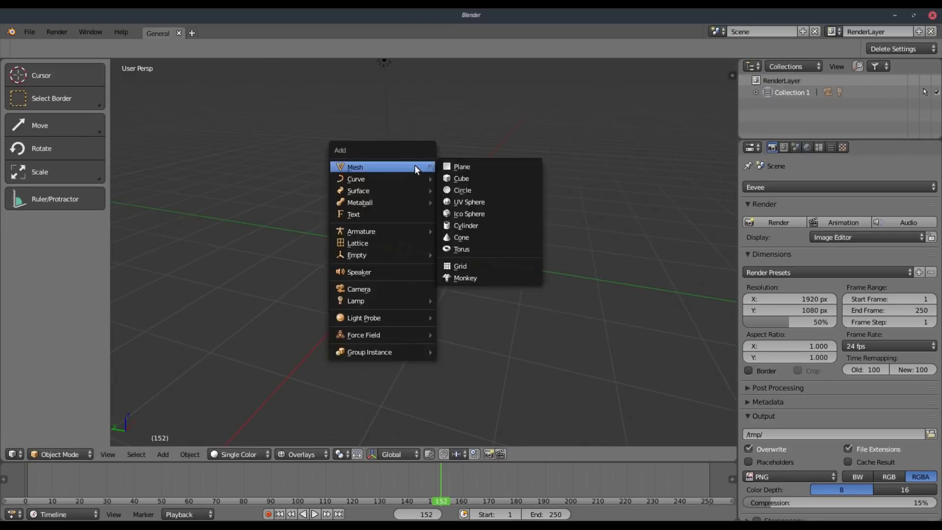
pyautogui.click(14, 456)
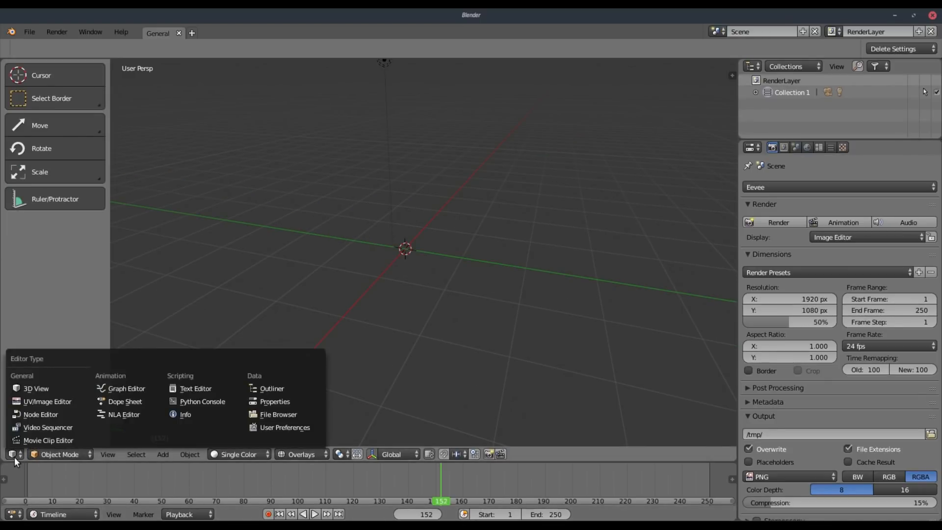
pyautogui.click(164, 454)
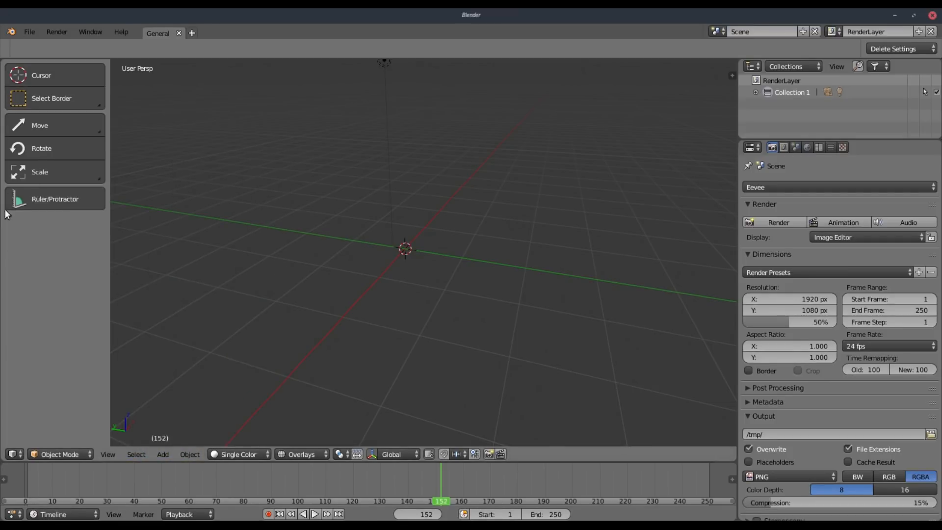
# Step: Try the object tools, activate the Cursor tool and add a Monkey mesh to the empty scene
pyautogui.click(52, 155)
pyautogui.click(52, 182)
pyautogui.click(45, 93)
pyautogui.click(46, 74)
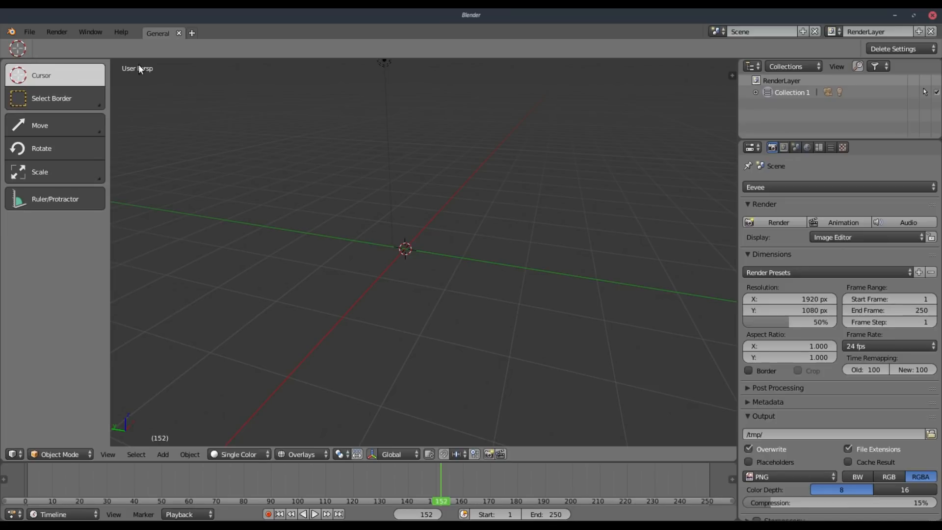
pyautogui.hotkey('shift', 'a')
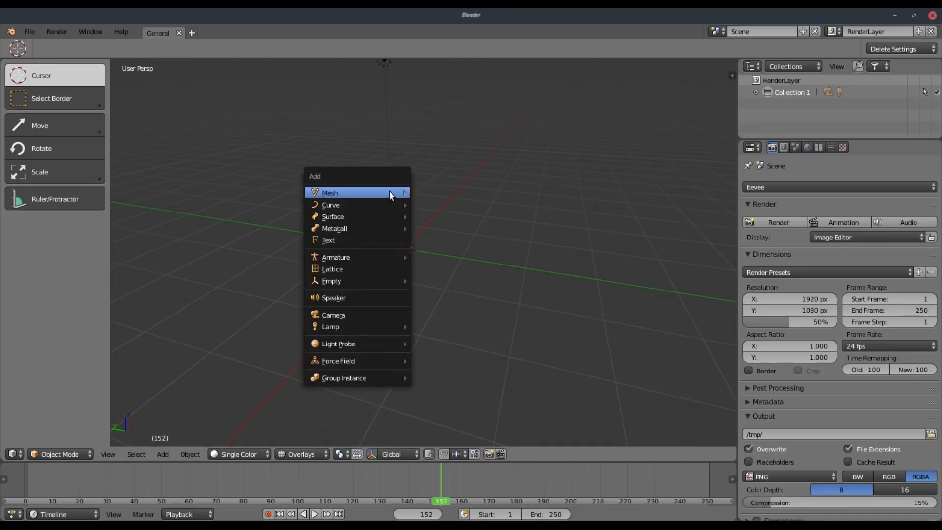
pyautogui.moveTo(389, 191)
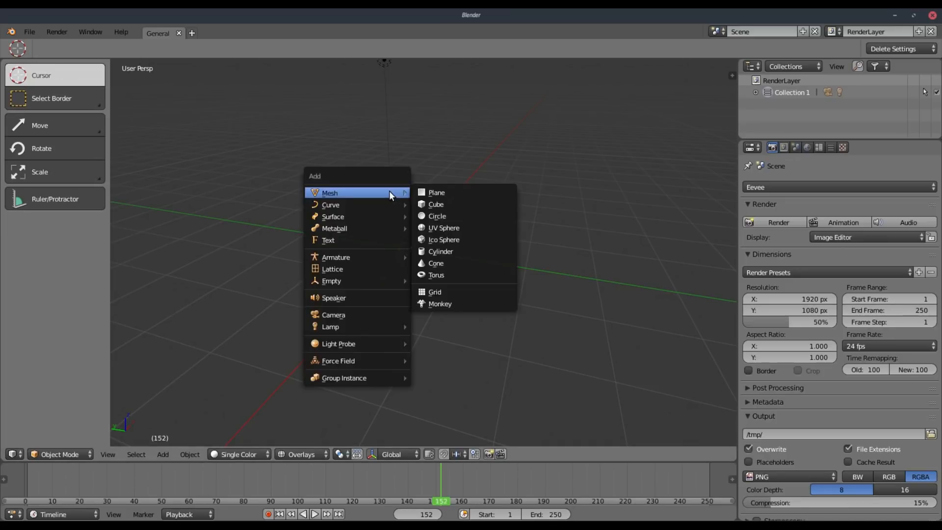
pyautogui.click(463, 303)
pyautogui.scroll(5, 484, 245)
# Step: Look at the editor types, expand the timeline's channel list and go to frame 0
pyautogui.click(14, 454)
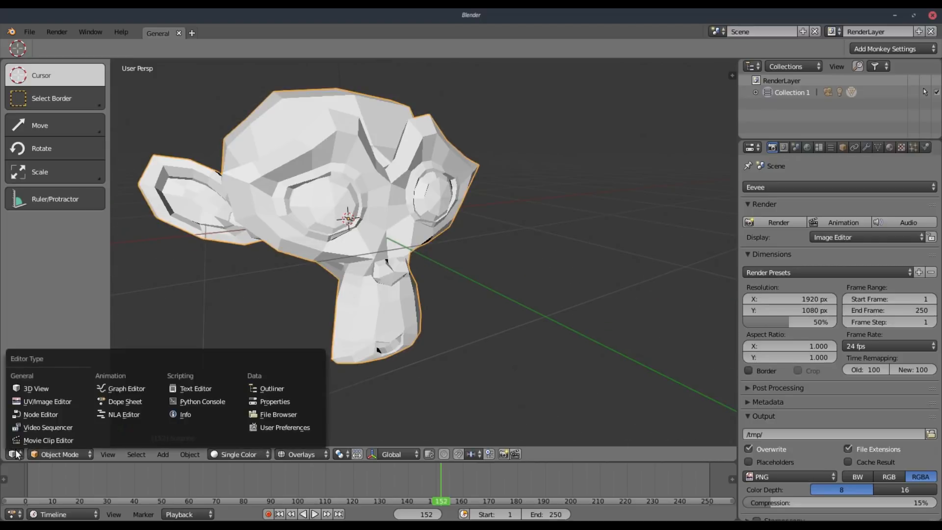
pyautogui.click(4, 477)
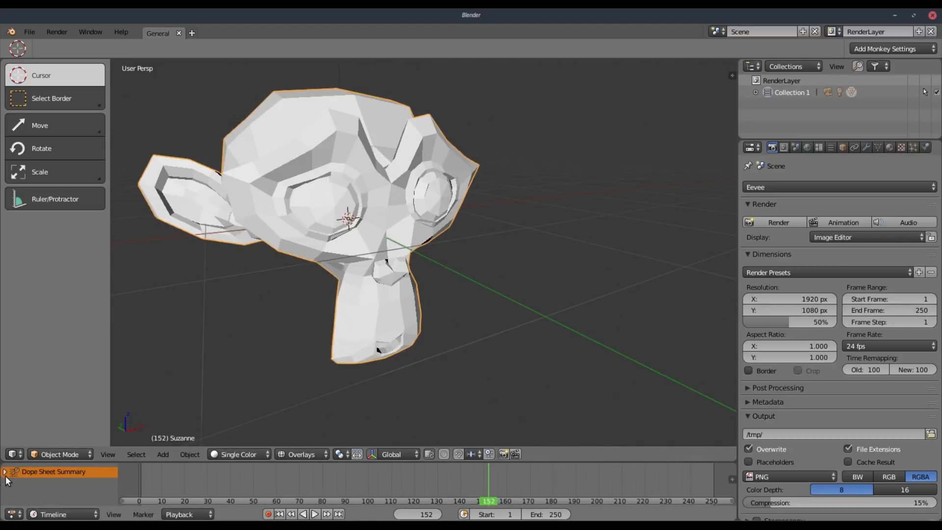
pyautogui.moveTo(65, 487); pyautogui.dragTo(114, 484)
pyautogui.click(119, 481)
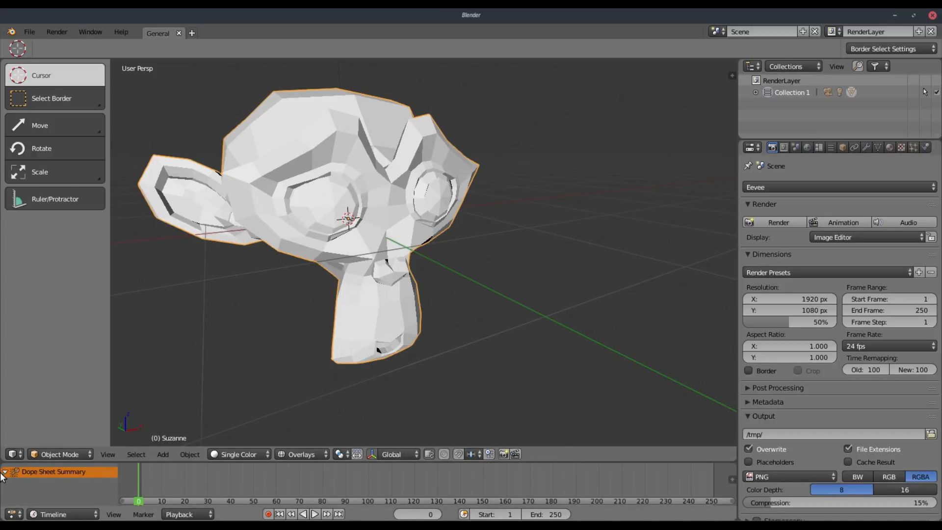
# Step: Insert a keyframe for the monkey at frame 0 and bring it into view in the timeline
pyautogui.scroll(-5, 361, 279)
pyautogui.press('i')
pyautogui.click(455, 246)
pyautogui.scroll(3, 149, 481)
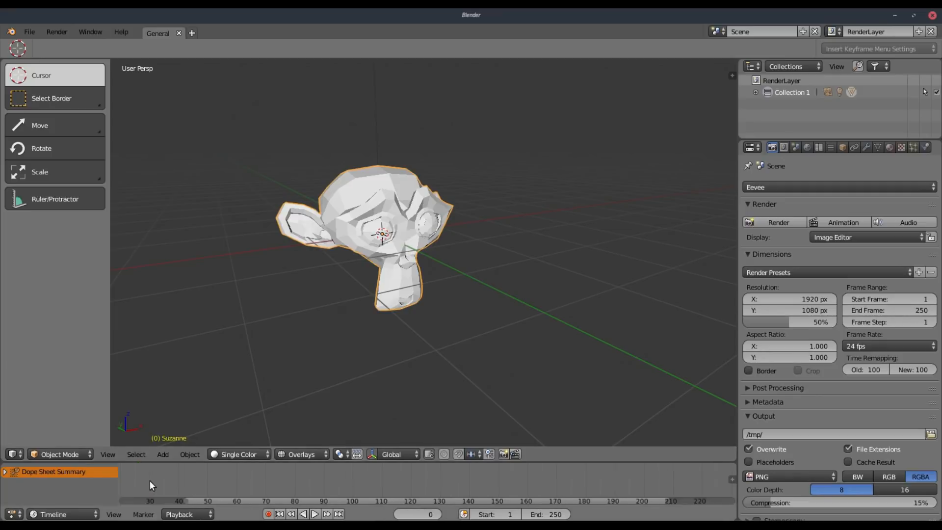
pyautogui.moveTo(150, 481); pyautogui.dragTo(302, 476, button='middle')
pyautogui.hotkey('alt', 'a')
pyautogui.press('Escape')
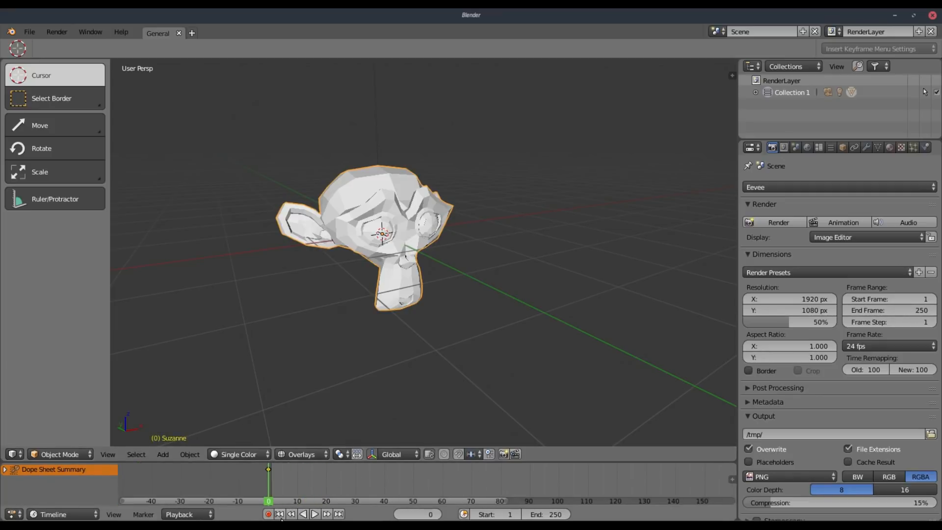
# Step: Set the animation's start frame to 0 and insert a second keyframe for the monkey at frame 40
pyautogui.click(476, 514)
pyautogui.click(382, 474)
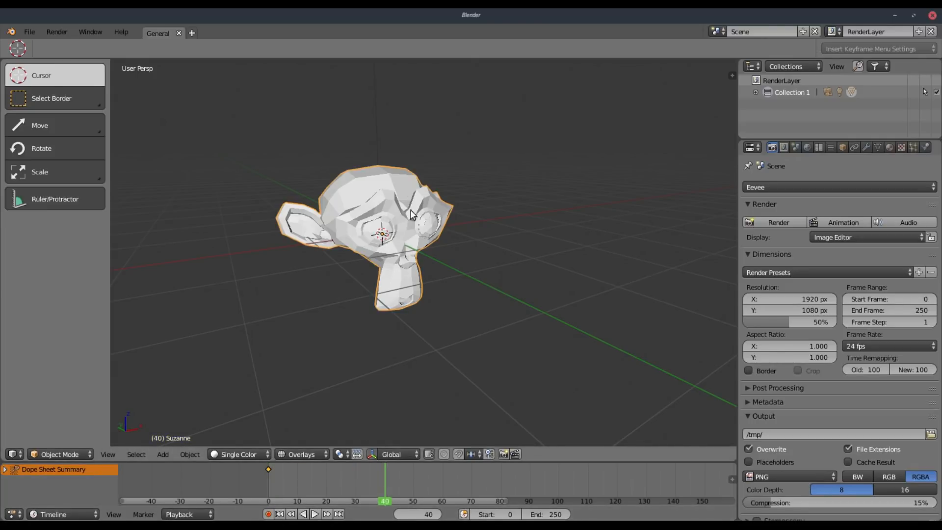
pyautogui.press('i')
pyautogui.click(408, 183)
pyautogui.hotkey('alt', 'a')
pyautogui.scroll(-2, 412, 479)
pyautogui.moveTo(414, 478); pyautogui.dragTo(337, 478, button='middle')
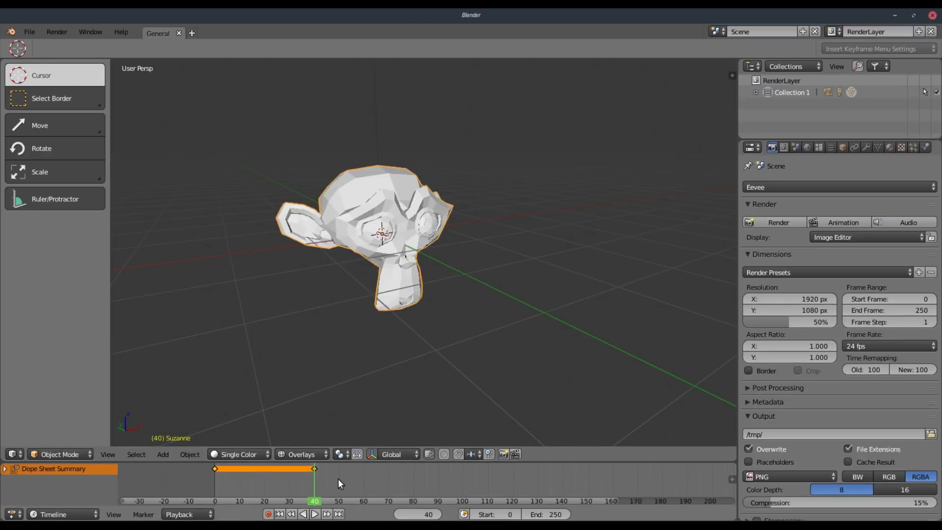
# Step: Move the monkey away from the origin along the red axis and insert a Location keyframe at frame 40
pyautogui.rightClick(315, 467)
pyautogui.moveTo(412, 300); pyautogui.dragTo(354, 314, button='middle')
pyautogui.scroll(-5, 415, 245)
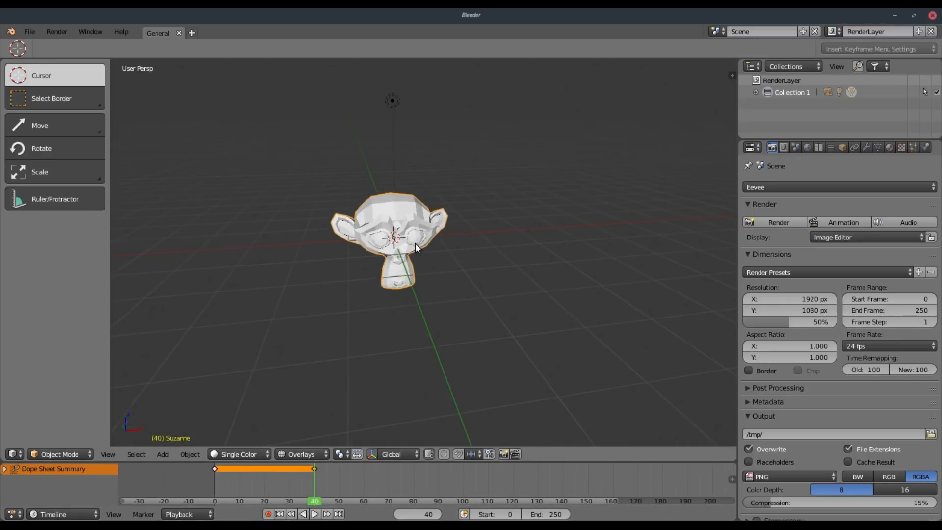
pyautogui.press('g')
pyautogui.click(630, 248)
pyautogui.press('i')
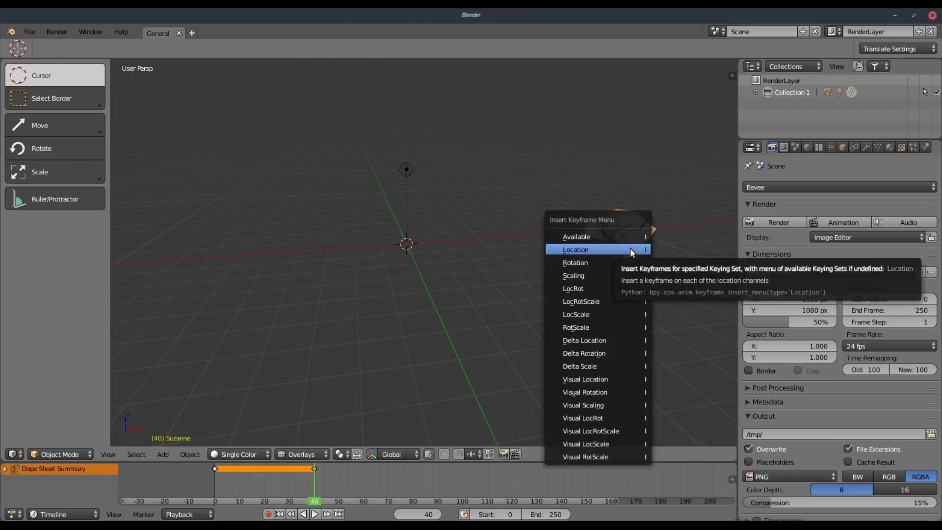
pyautogui.click(630, 249)
# Step: Move the monkey back to the scene's origin at frame 0, keyframe it there and play the animation
pyautogui.moveTo(261, 476); pyautogui.dragTo(204, 489)
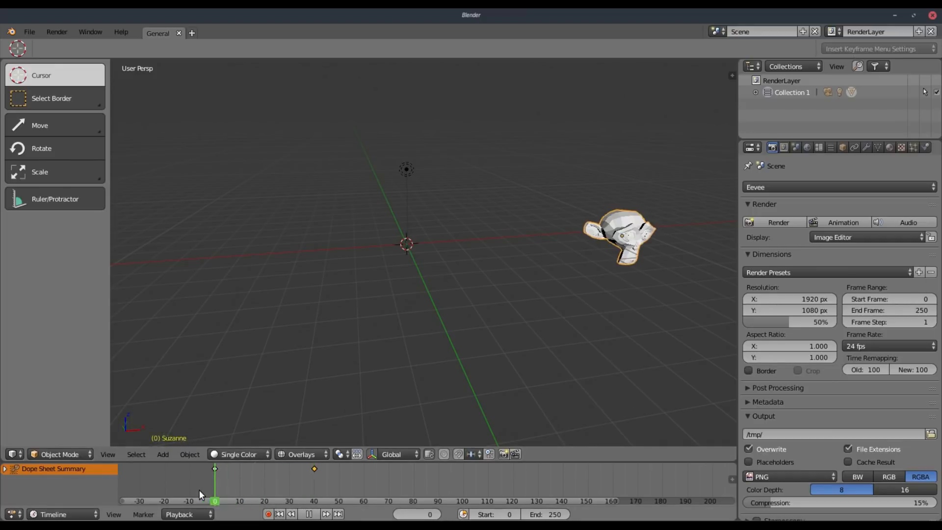
pyautogui.press('g')
pyautogui.click(429, 237)
pyautogui.press('i')
pyautogui.click(429, 236)
pyautogui.hotkey('alt', 'a')
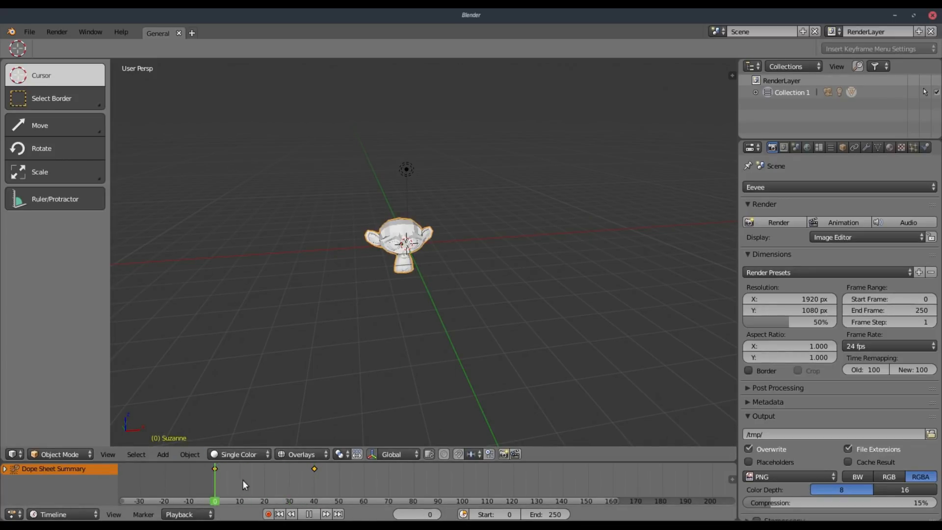
pyautogui.press('Escape')
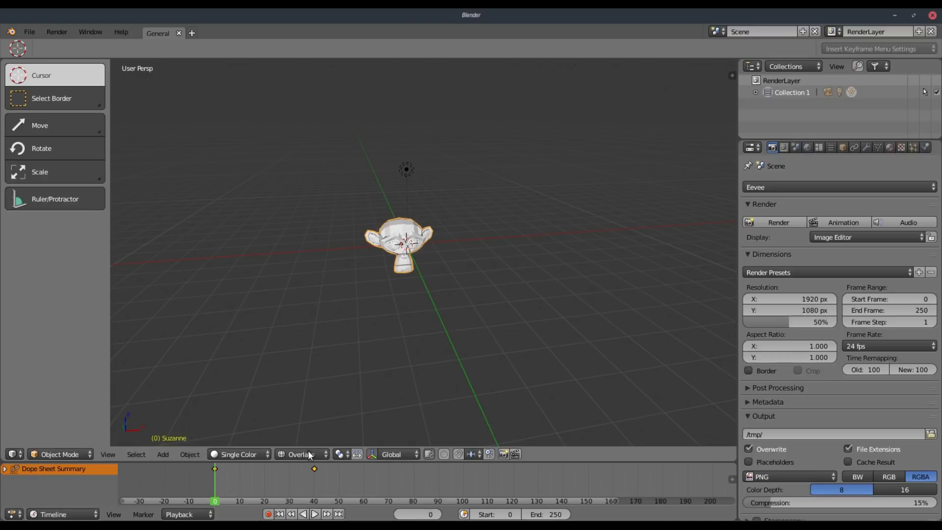
# Step: Go to frame 40 and start moving the monkey again
pyautogui.click(313, 484)
pyautogui.press('g')
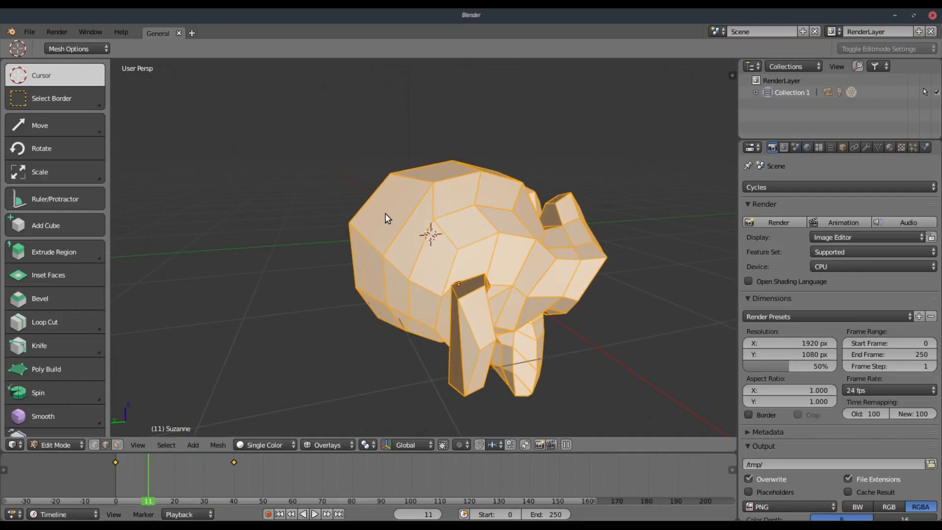
# Step: Deselect the monkey's whole mesh, inspect it from several angles and change the selection mode to vertices
pyautogui.press('a')
pyautogui.moveTo(574, 345); pyautogui.dragTo(416, 410, button='middle')
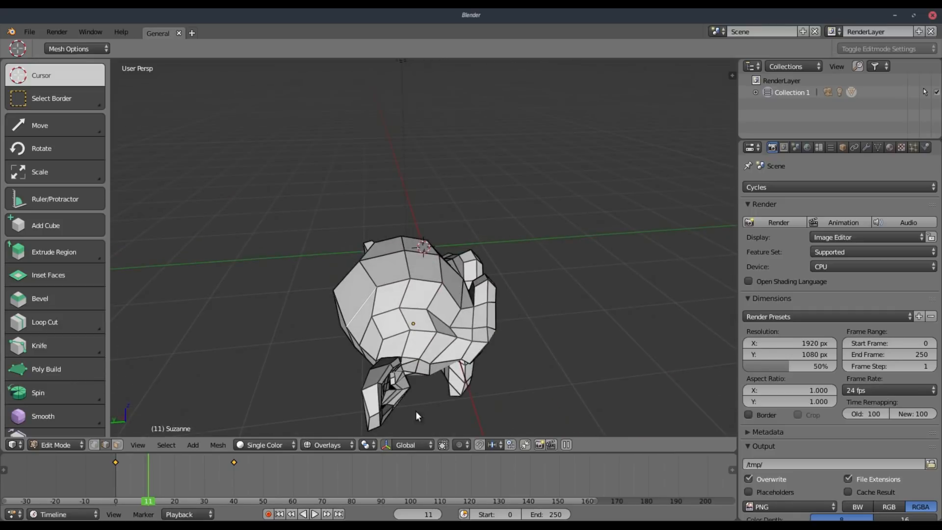
pyautogui.moveTo(449, 379); pyautogui.dragTo(420, 322, button='middle')
pyautogui.moveTo(377, 277); pyautogui.dragTo(508, 228, button='middle')
pyautogui.scroll(8, 489, 287)
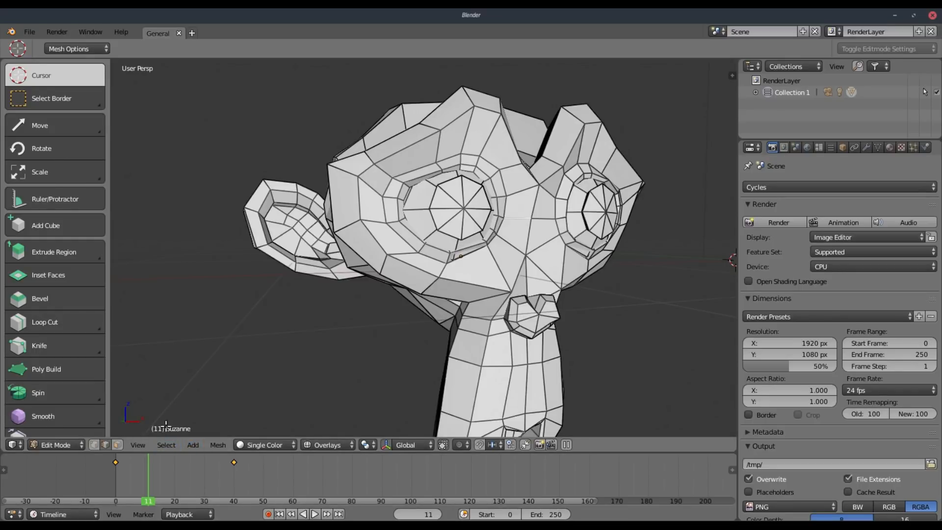
pyautogui.scroll(-3, 426, 255)
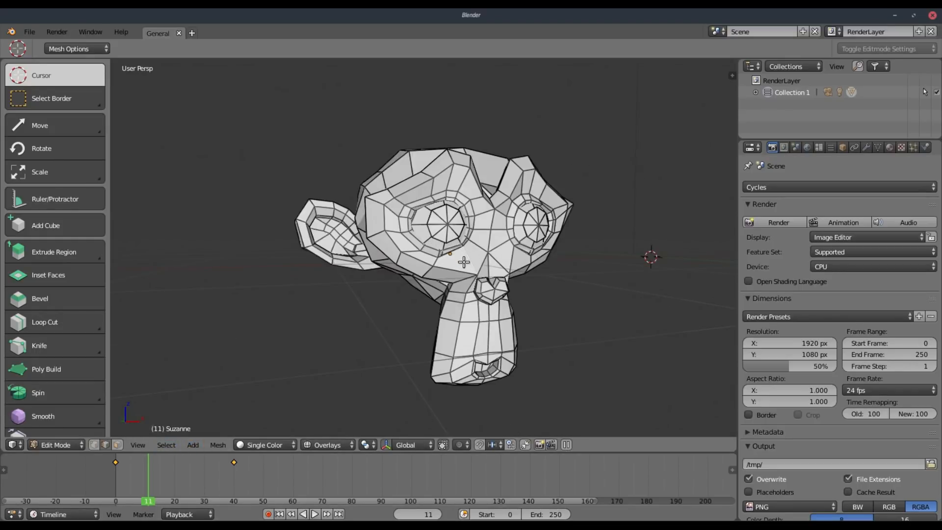
pyautogui.click(93, 445)
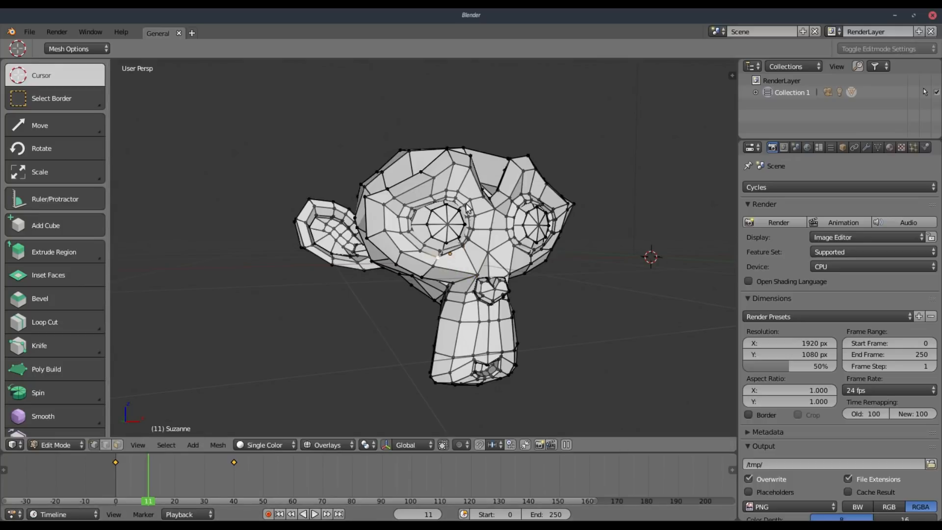
pyautogui.scroll(2, 466, 181)
pyautogui.scroll(-3, 538, 332)
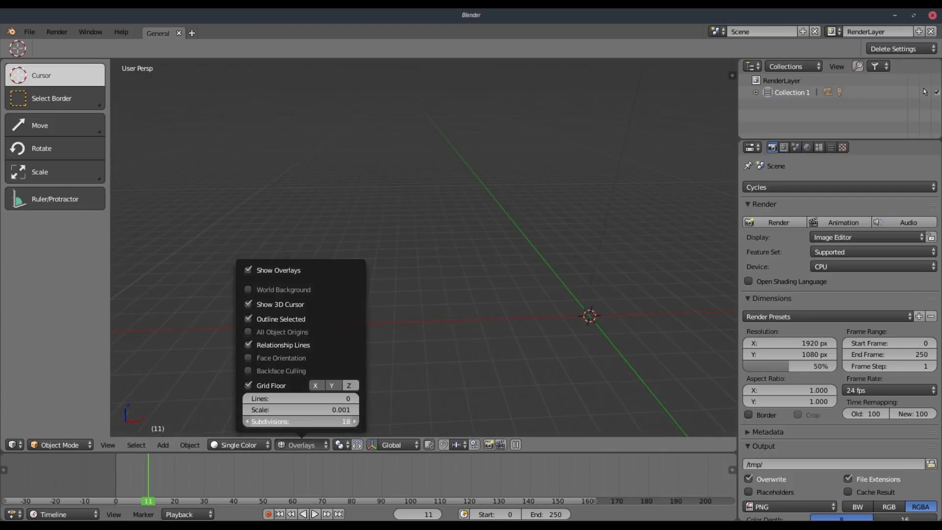
# Step: Set the grid floor subdivisions to 36 and hide the 3D cursor, relationship lines and grid floor
pyautogui.moveTo(319, 421); pyautogui.dragTo(325, 422)
pyautogui.click(289, 333)
pyautogui.click(289, 304)
pyautogui.click(283, 318)
pyautogui.click(283, 319)
pyautogui.click(281, 345)
pyautogui.click(265, 385)
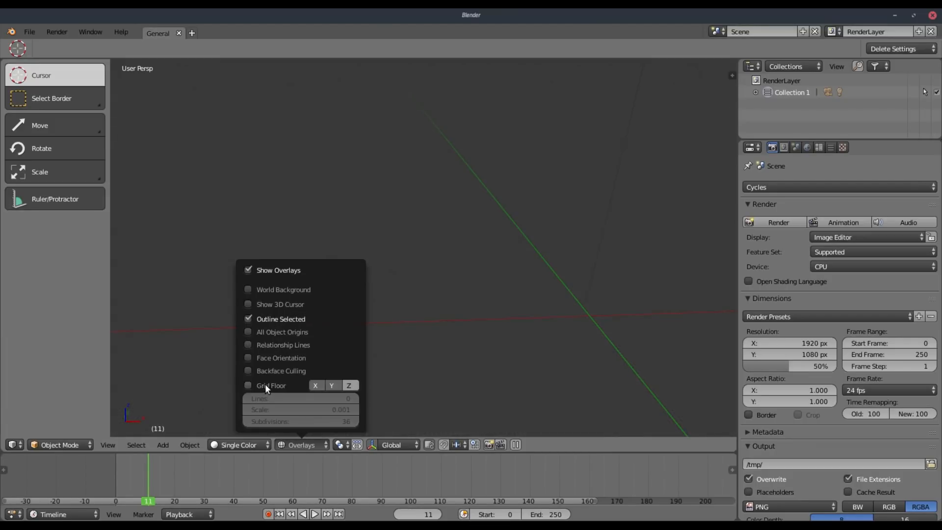
# Step: Show the grid floor again and toggle all viewport overlays off and back on
pyautogui.click(260, 385)
pyautogui.click(270, 270)
pyautogui.click(270, 267)
pyautogui.click(270, 267)
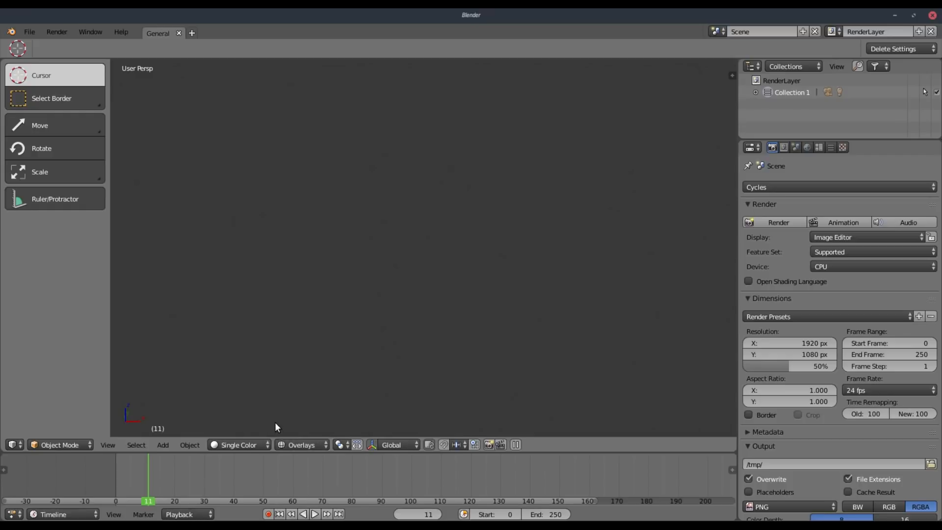
pyautogui.click(293, 441)
pyautogui.click(277, 271)
pyautogui.scroll(-7, 523, 236)
pyautogui.keyDown('shift'); pyautogui.moveTo(569, 286); pyautogui.dragTo(493, 223, button='middle'); pyautogui.keyUp('shift')
pyautogui.scroll(2, 528, 266)
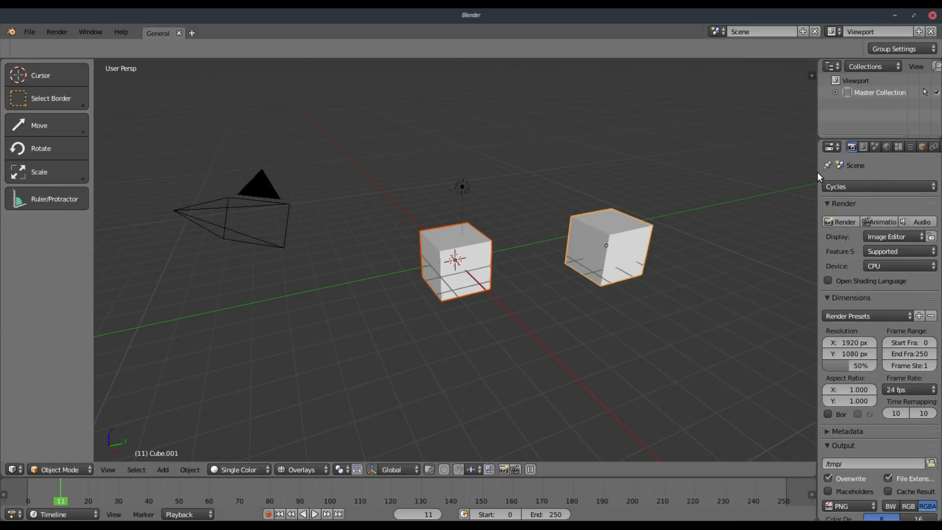
# Step: Widen the properties editor and enable the workspace add-ons with the Cycles Render Engine for the General workspace
pyautogui.moveTo(817, 171); pyautogui.dragTo(760, 170)
pyautogui.click(841, 147)
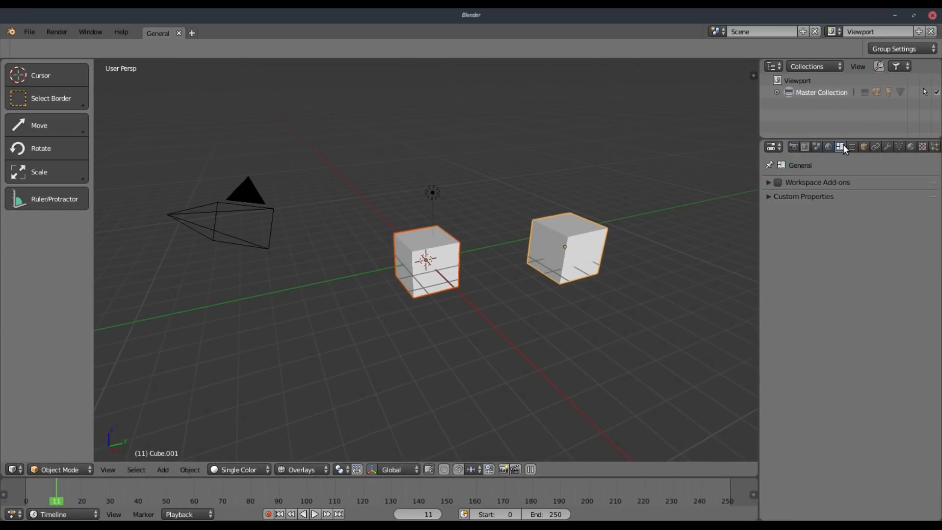
pyautogui.click(768, 183)
pyautogui.click(768, 183)
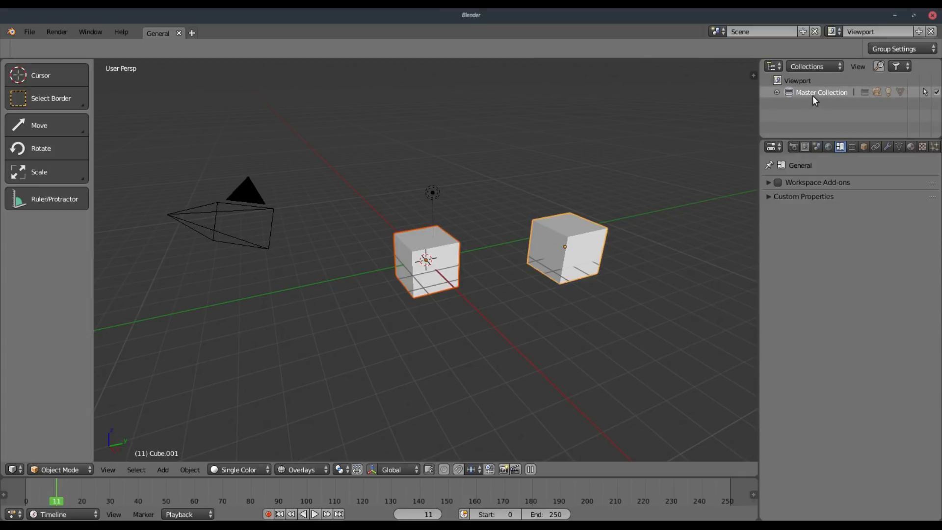
pyautogui.click(855, 149)
pyautogui.click(843, 149)
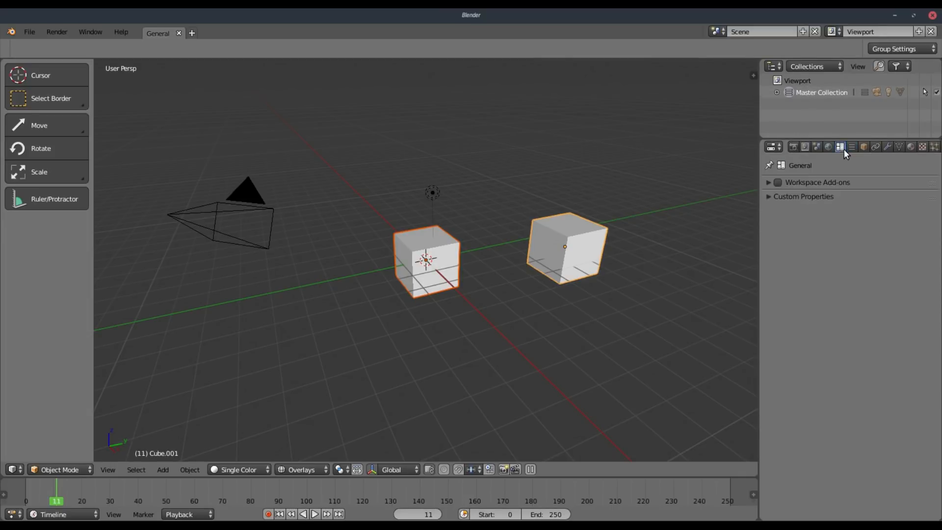
pyautogui.click(768, 183)
pyautogui.click(777, 183)
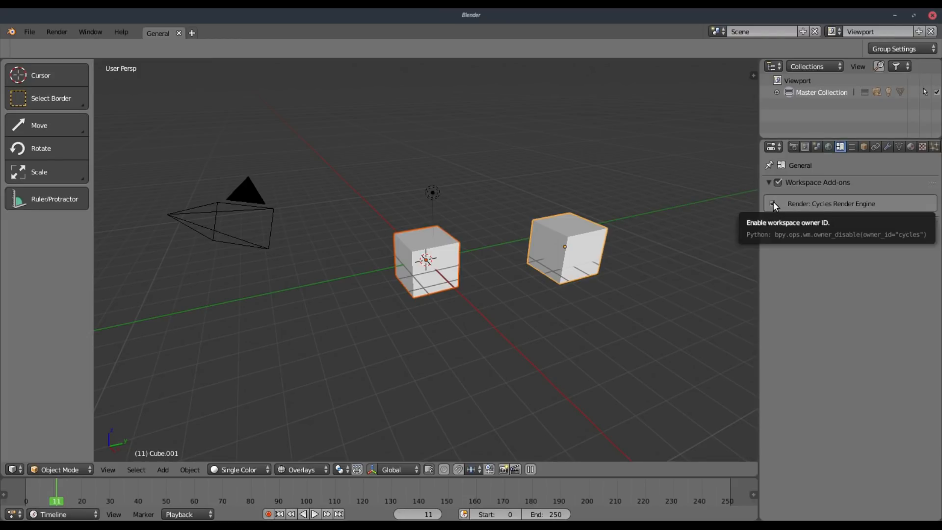
pyautogui.click(773, 203)
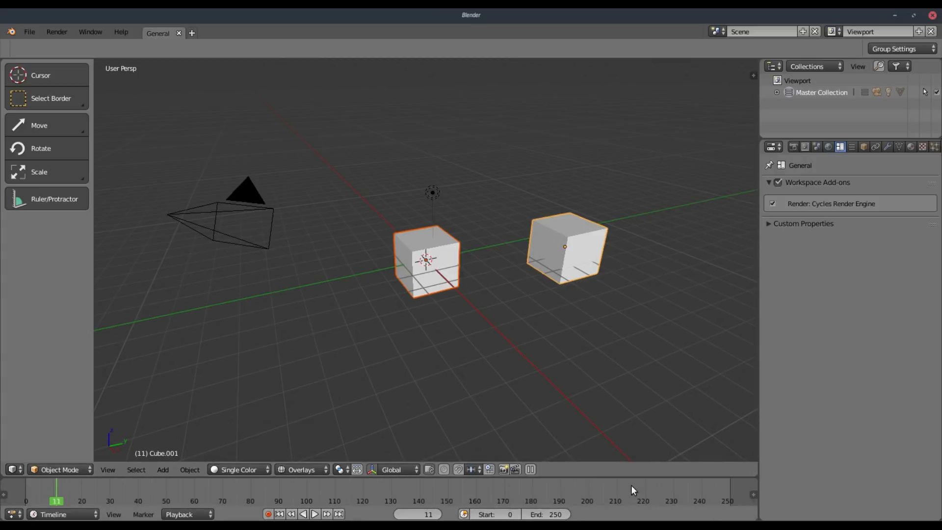
# Step: Show the timeline's active keying set setting and hide it again
pyautogui.click(752, 494)
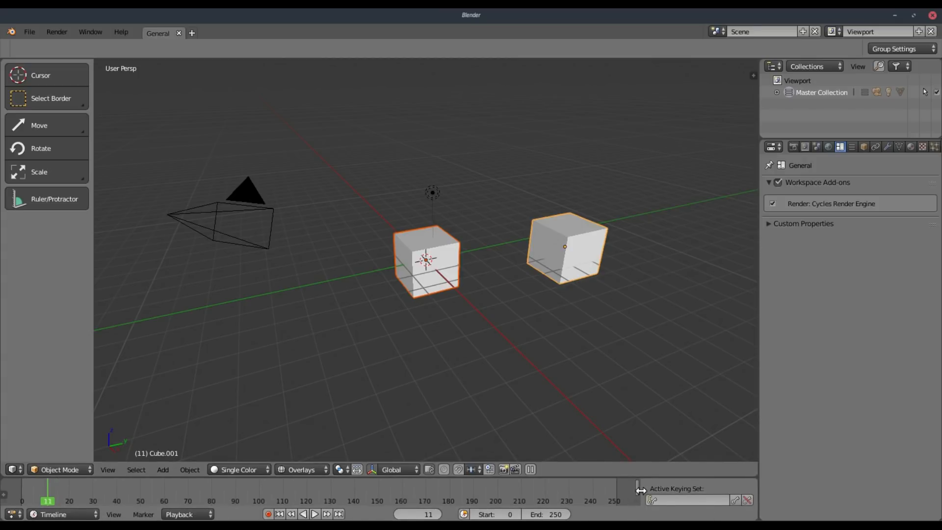
pyautogui.moveTo(640, 490); pyautogui.dragTo(862, 488)
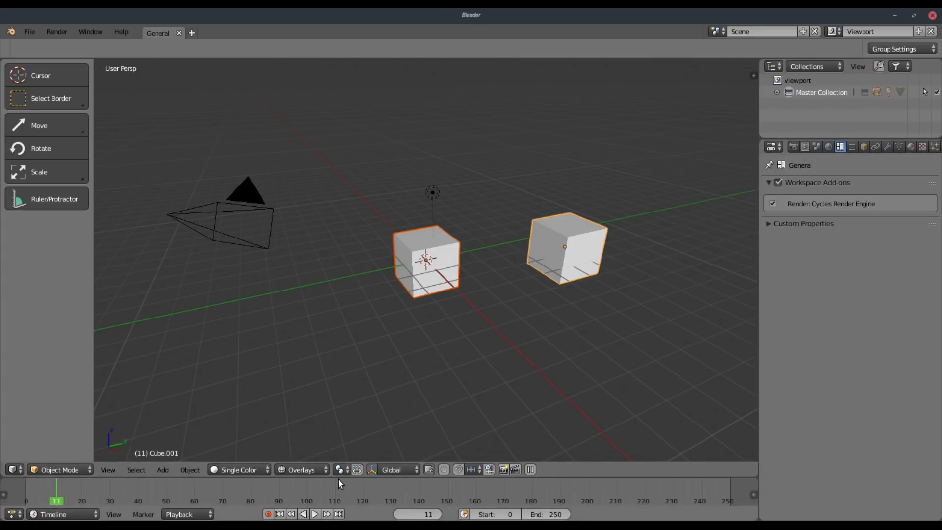
# Step: Widen the properties editor further and look through the Cycles render settings, including Sampling and Performance
pyautogui.click(793, 147)
pyautogui.moveTo(760, 158); pyautogui.dragTo(740, 157)
pyautogui.scroll(-8, 824, 216)
pyautogui.scroll(-1, 836, 214)
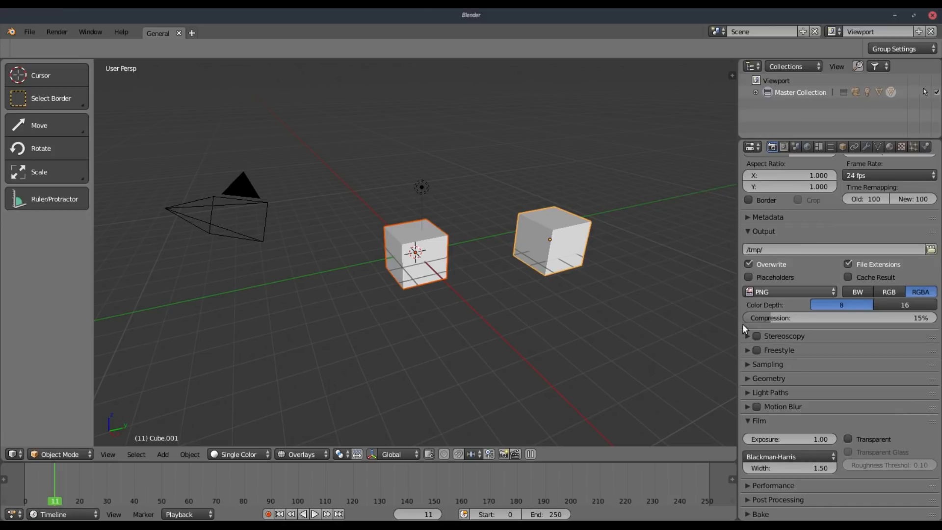
pyautogui.click(749, 364)
pyautogui.click(758, 362)
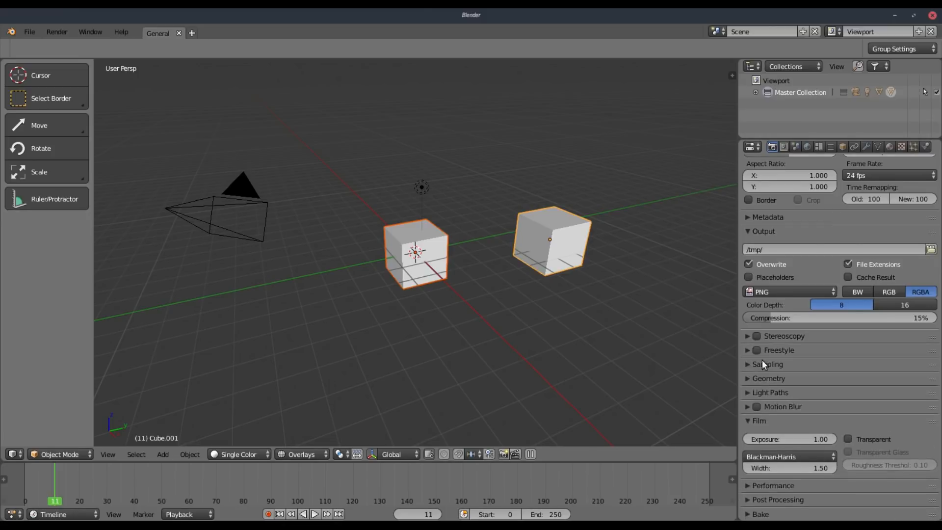
pyautogui.click(780, 487)
pyautogui.scroll(-5, 783, 441)
pyautogui.click(780, 367)
pyautogui.scroll(7, 781, 467)
pyautogui.scroll(3, 857, 351)
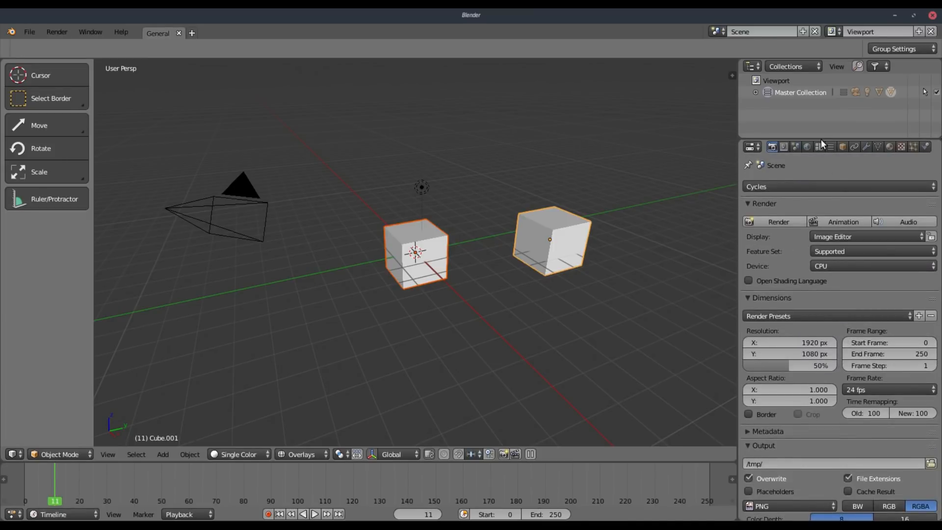
# Step: Look through the selected cube's object, modifier and mesh data properties, the collection properties and the workspace add-ons
pyautogui.click(842, 146)
pyautogui.click(867, 146)
pyautogui.click(877, 146)
pyautogui.click(908, 146)
pyautogui.click(856, 146)
pyautogui.click(842, 146)
pyautogui.click(830, 147)
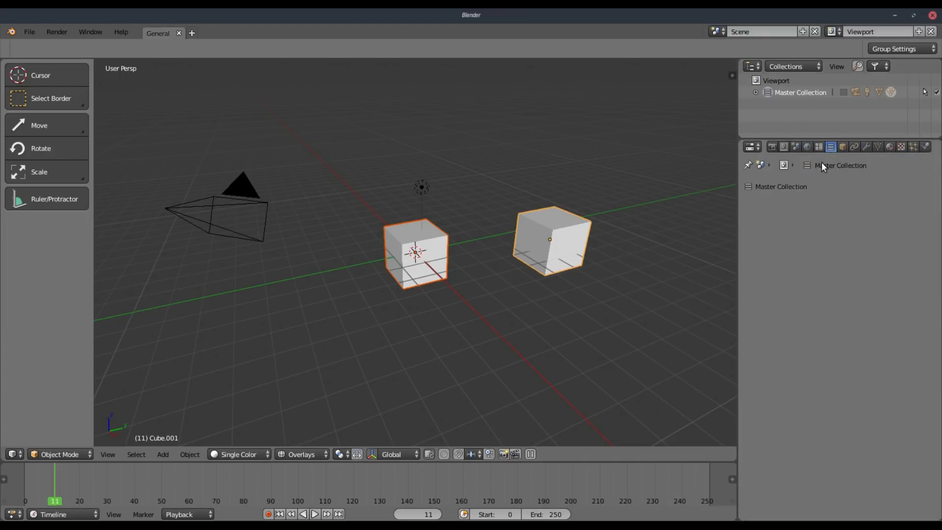
pyautogui.click(819, 147)
pyautogui.click(751, 183)
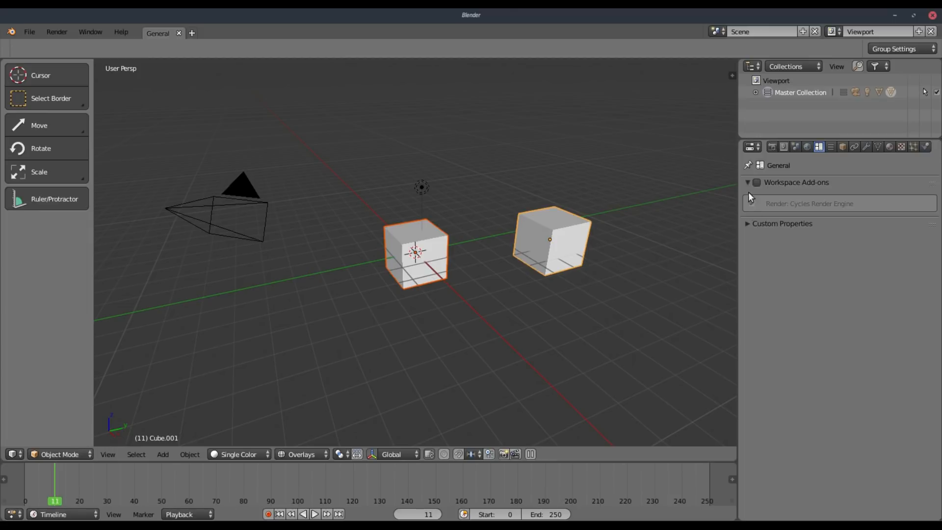
pyautogui.click(750, 204)
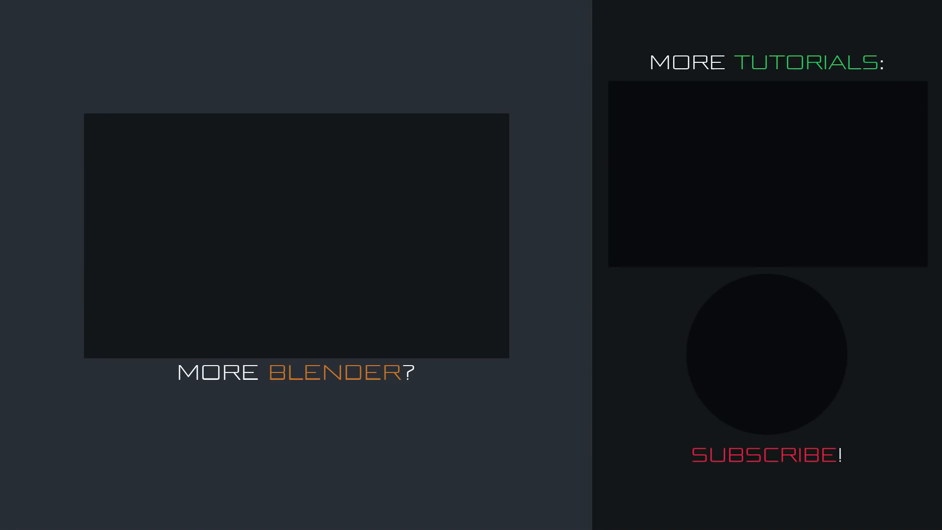